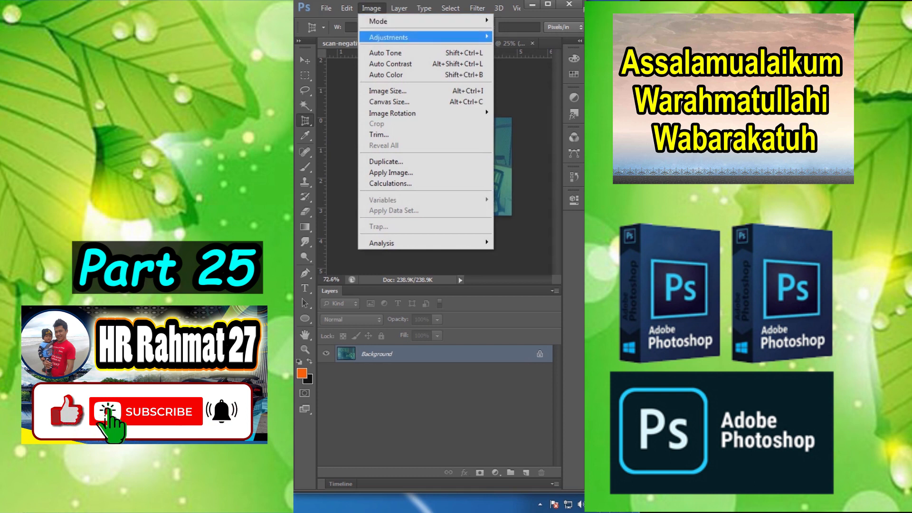
Step: Color-correct the inverted film negative scan with Curves, using the Enhance Per Channel Contrast auto option
click(515, 58)
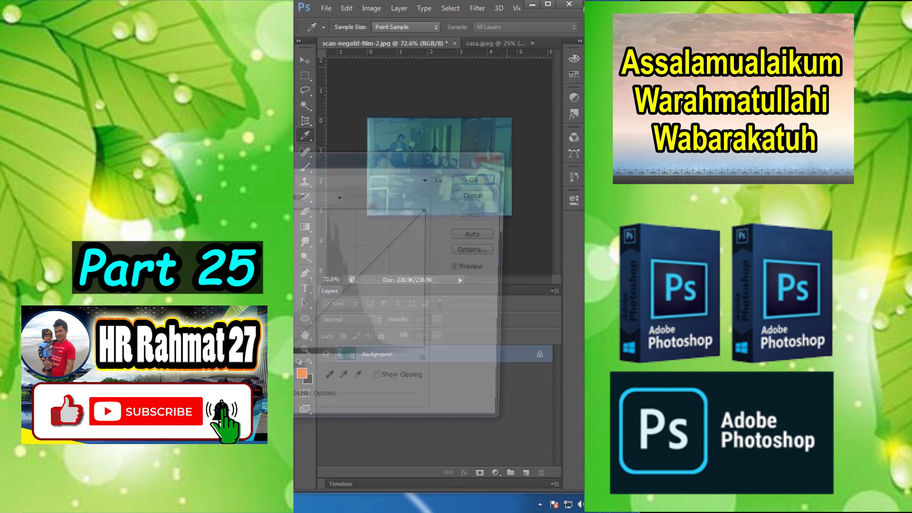
drag(398, 155, 445, 123)
click(523, 217)
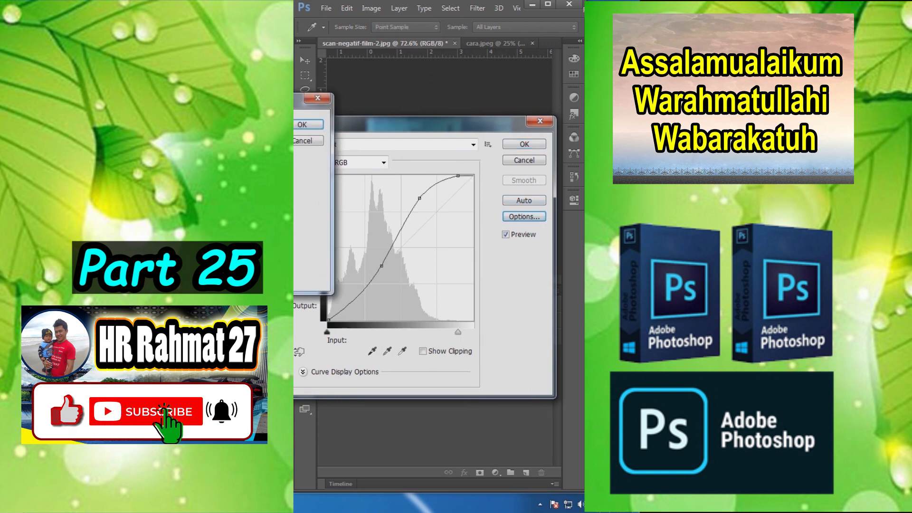
click(329, 131)
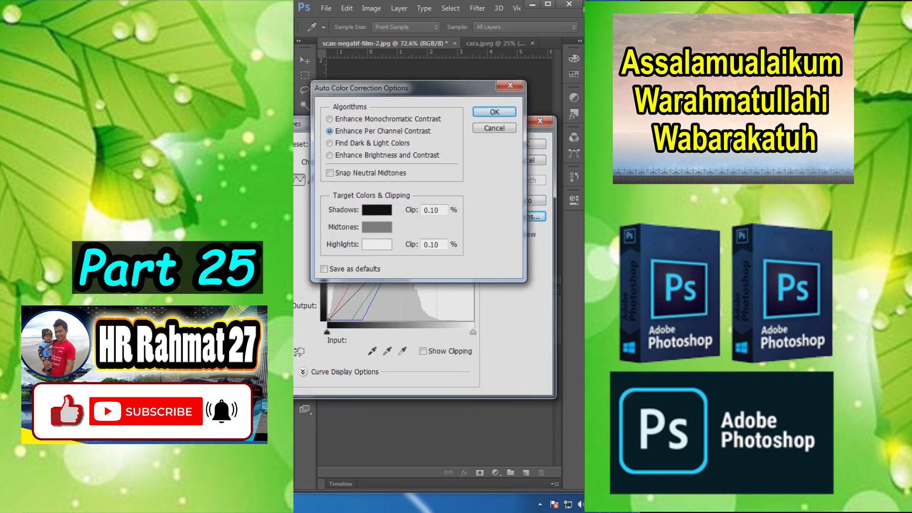
click(495, 112)
click(525, 144)
scroll(428, 152, up, 6)
scroll(428, 152, up, 3)
scroll(463, 161, down, 4)
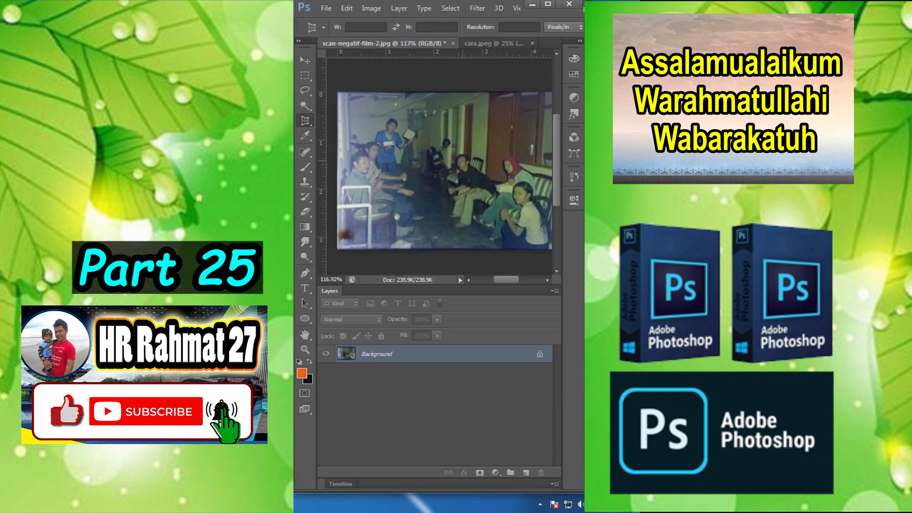
Step: Toggle the inversion of the corrected film scan repeatedly to compare its negative and positive versions
key(ctrl+i)
key(ctrl+i)
key(ctrl+i)
key(ctrl+i)
key(ctrl+i)
key(ctrl+i)
key(ctrl+i)
key(ctrl+i)
key(ctrl+i)
key(ctrl+i)
scroll(446, 165, up, 6)
scroll(447, 165, down, 5)
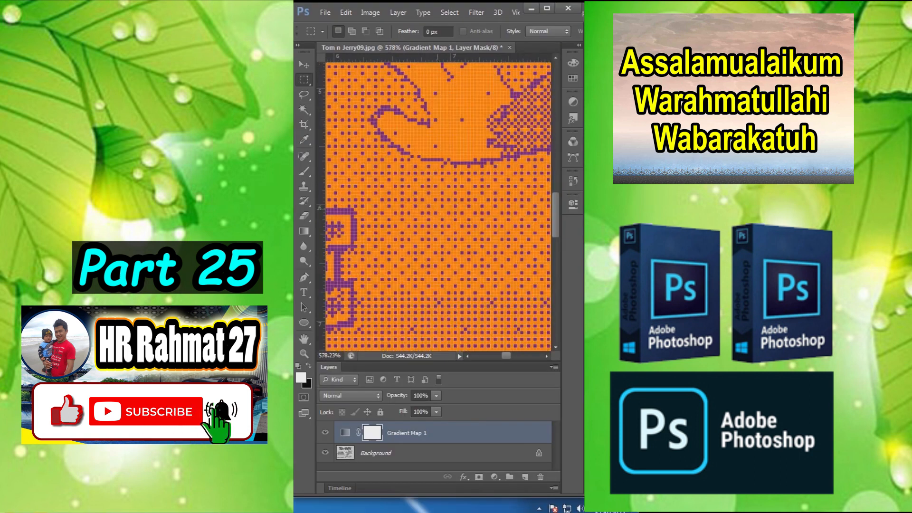
Step: Convert the Tom and Jerry image to Grayscale, discarding its color information
scroll(437, 213, down, 8)
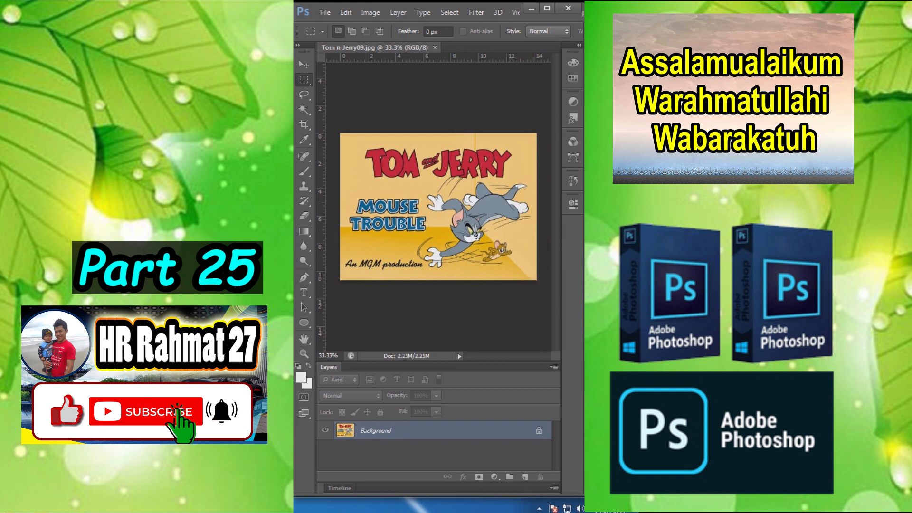
click(346, 13)
mouse_move(370, 12)
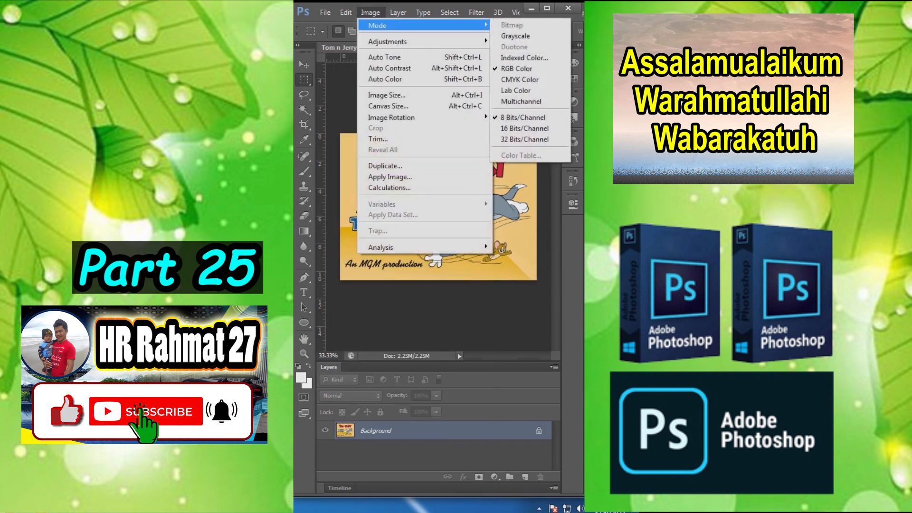
click(515, 36)
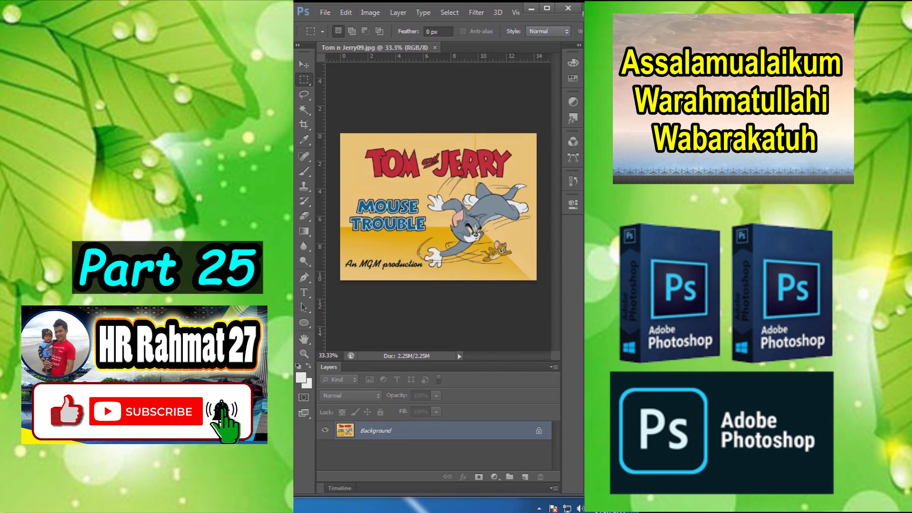
click(438, 236)
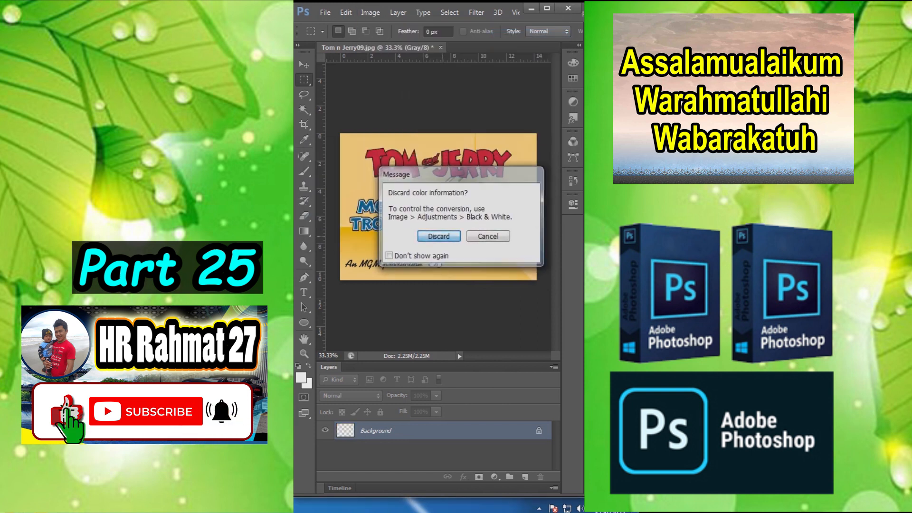
Step: Convert the grayscale image to Bitmap at 35 pixels/inch with a Halftone Screen of 50 lines/inch, 50 degrees and Diamond shape
click(371, 12)
mouse_move(377, 25)
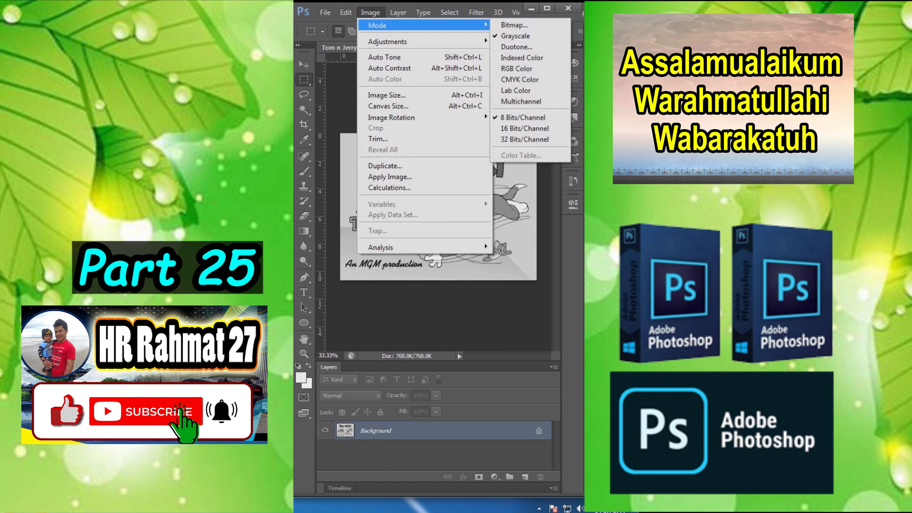
click(519, 26)
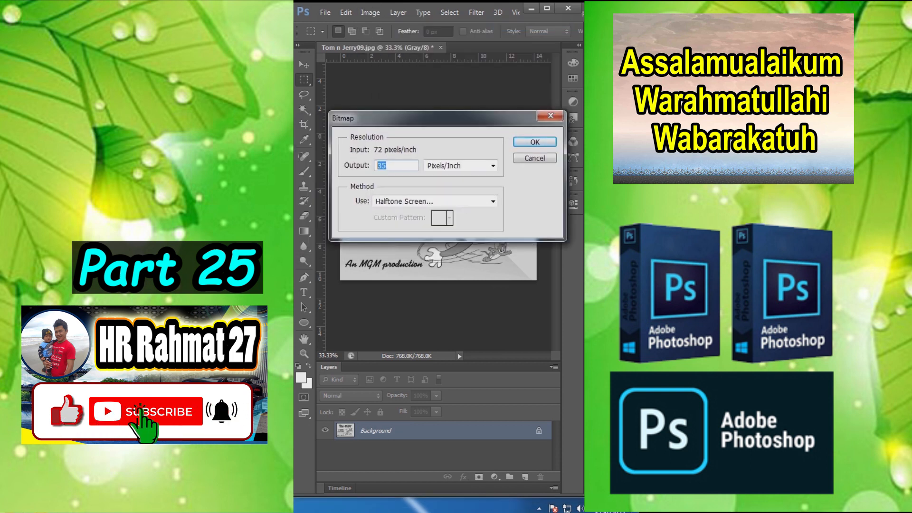
click(492, 202)
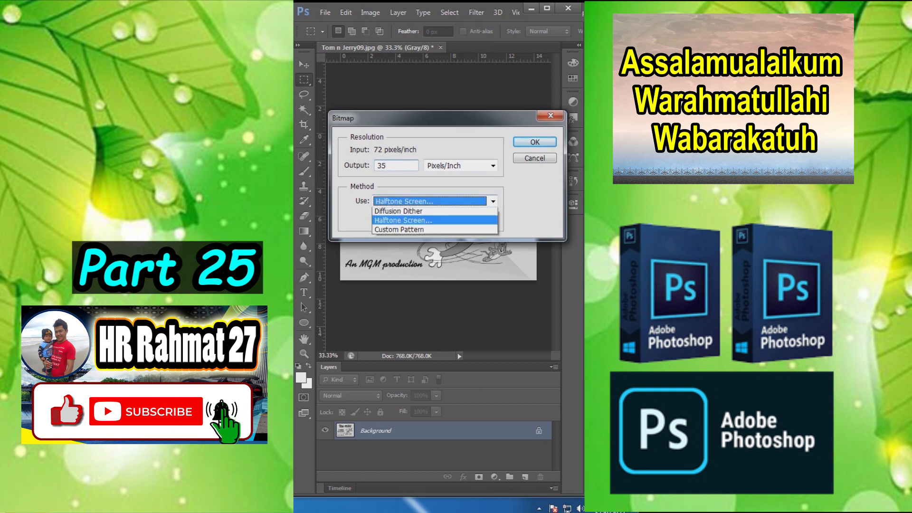
click(427, 240)
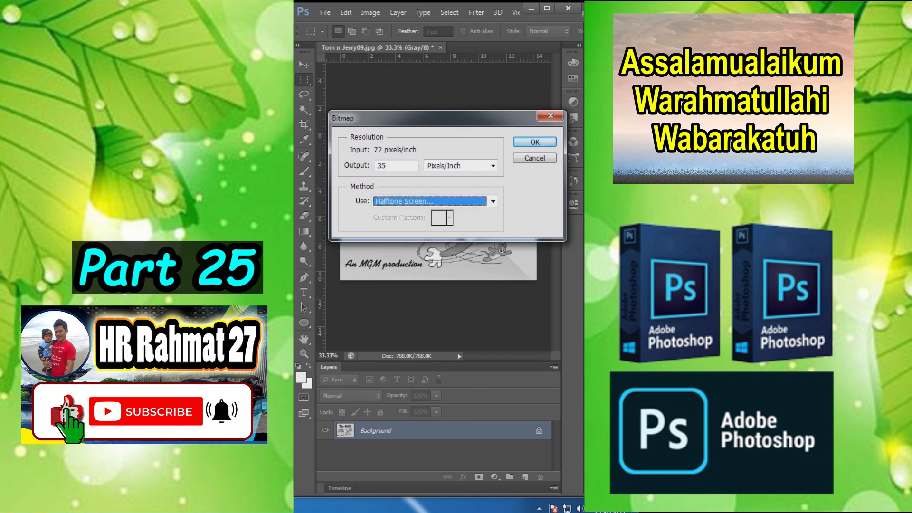
key(Return)
drag(442, 138, 422, 141)
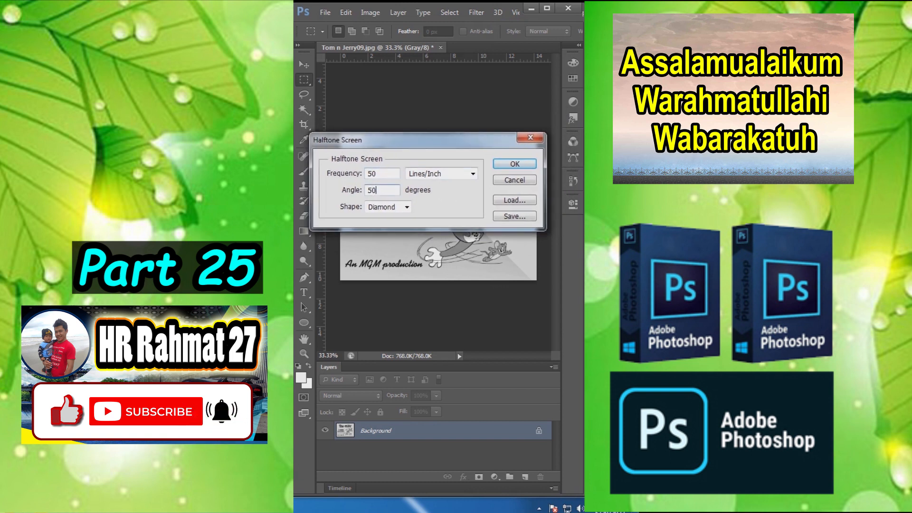
key(Return)
scroll(472, 192, up, 6)
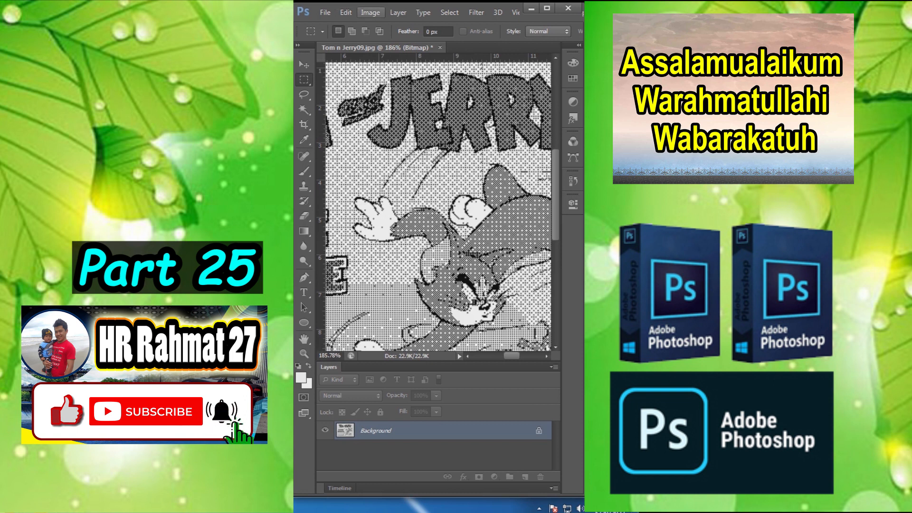
Step: Convert the halftone bitmap image back to Grayscale and on to RGB Color mode
click(370, 12)
mouse_move(377, 26)
click(515, 35)
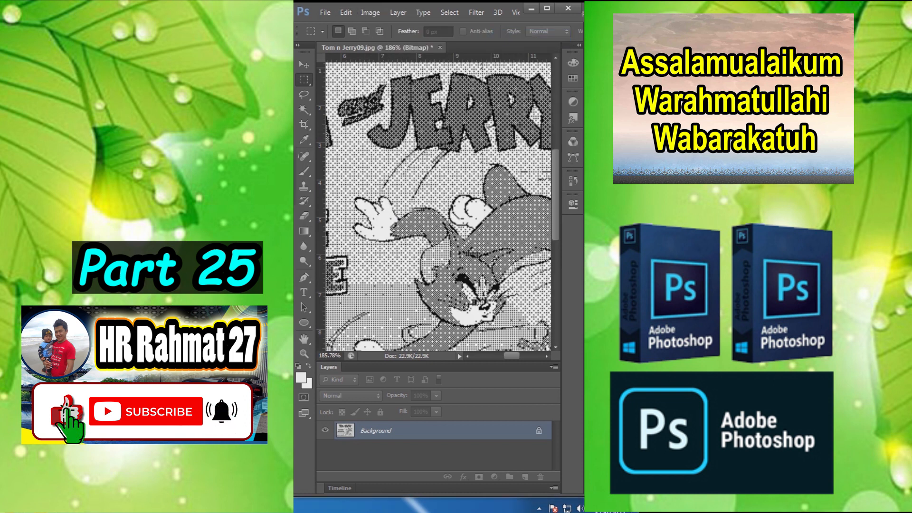
key(Return)
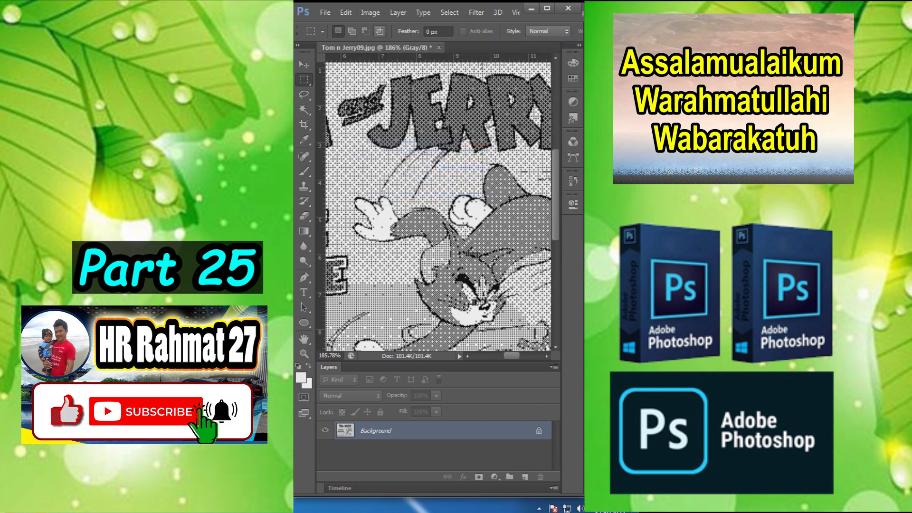
click(369, 13)
mouse_move(378, 25)
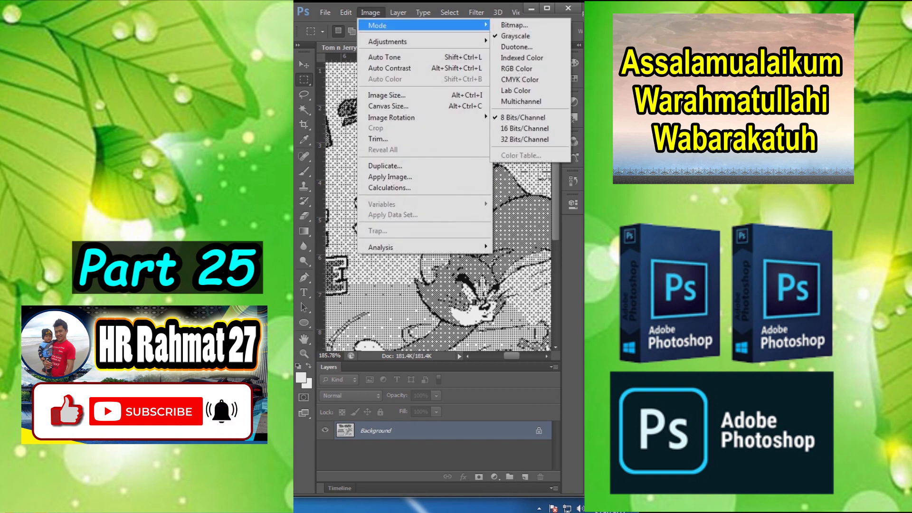
click(516, 68)
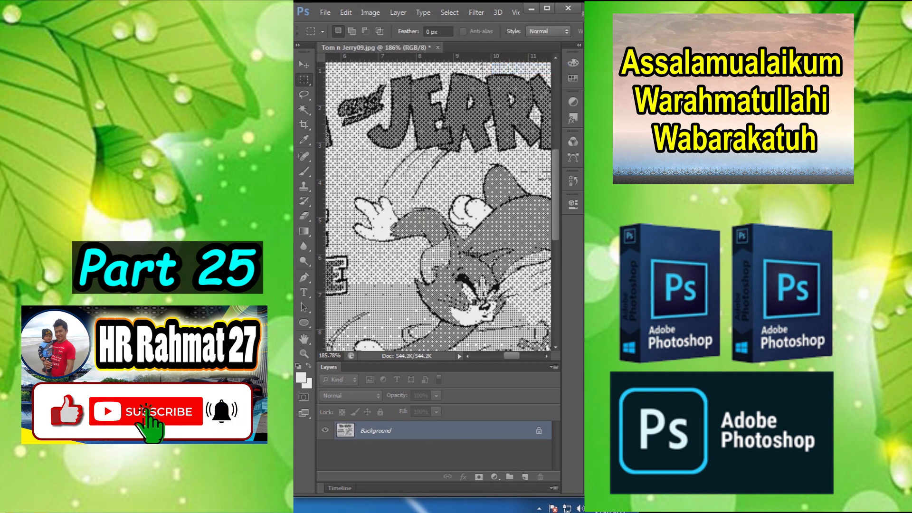
Step: Add a Gradient Map adjustment layer with the violet, green and orange gradient above the halftone image
click(494, 476)
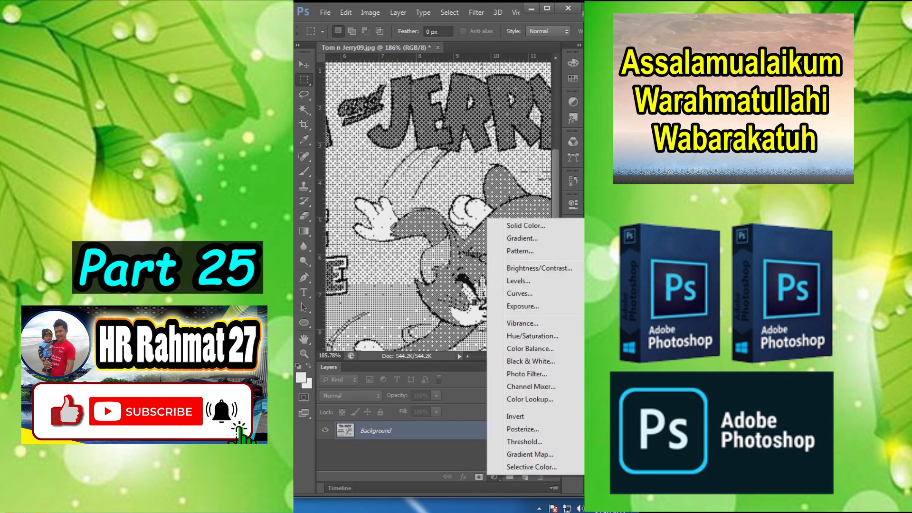
click(529, 454)
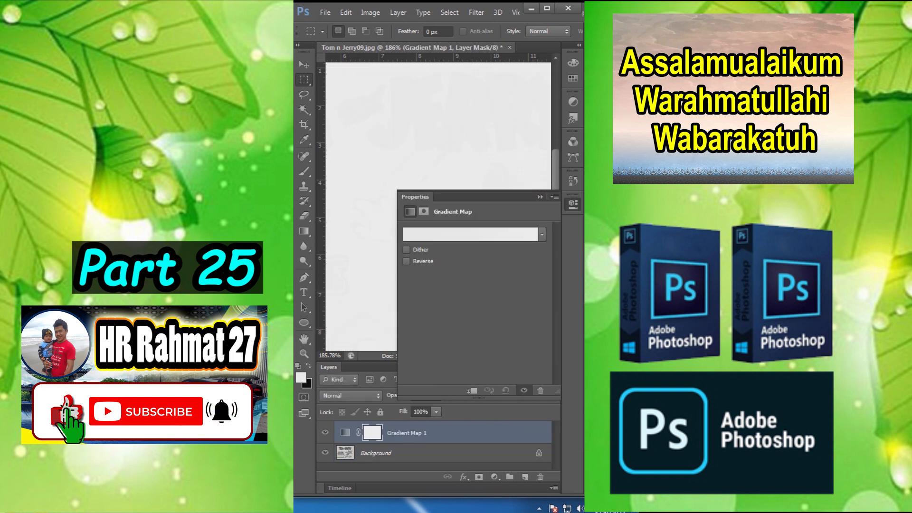
click(470, 234)
click(132, 124)
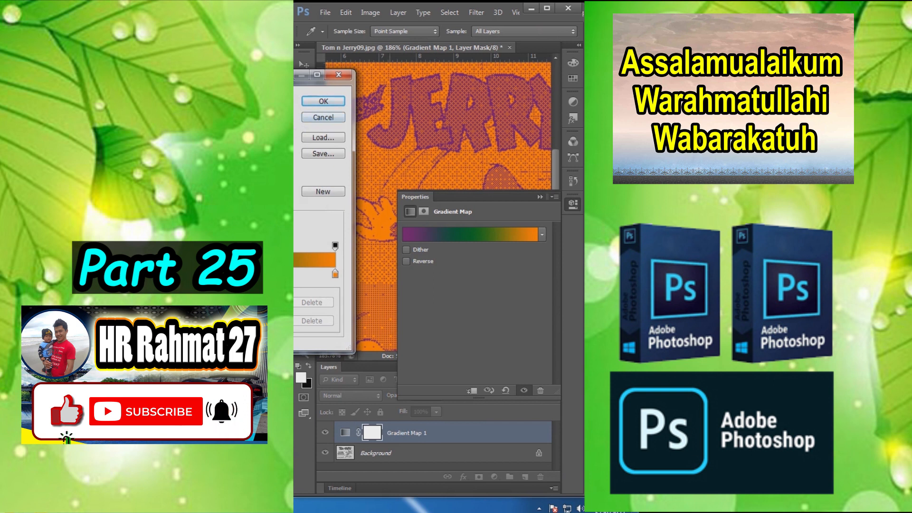
click(323, 101)
click(540, 197)
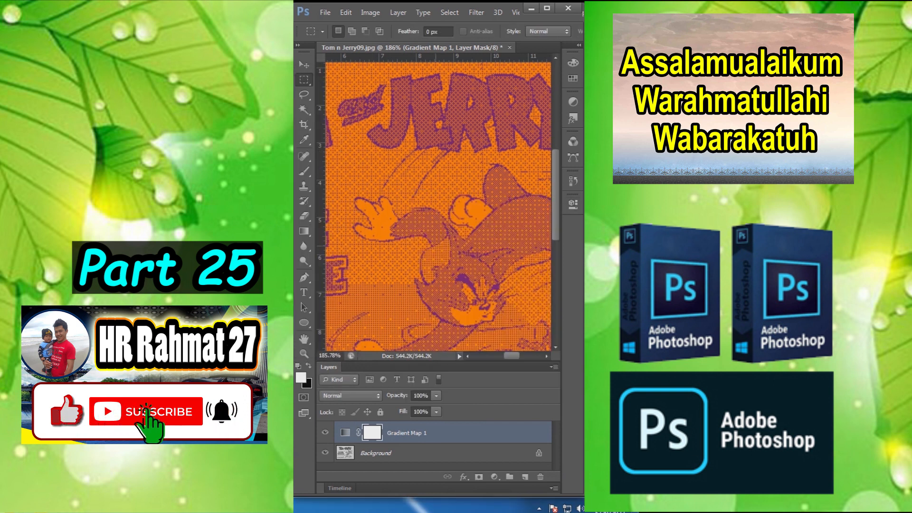
scroll(424, 243, down, 8)
scroll(426, 242, up, 4)
scroll(432, 228, down, 6)
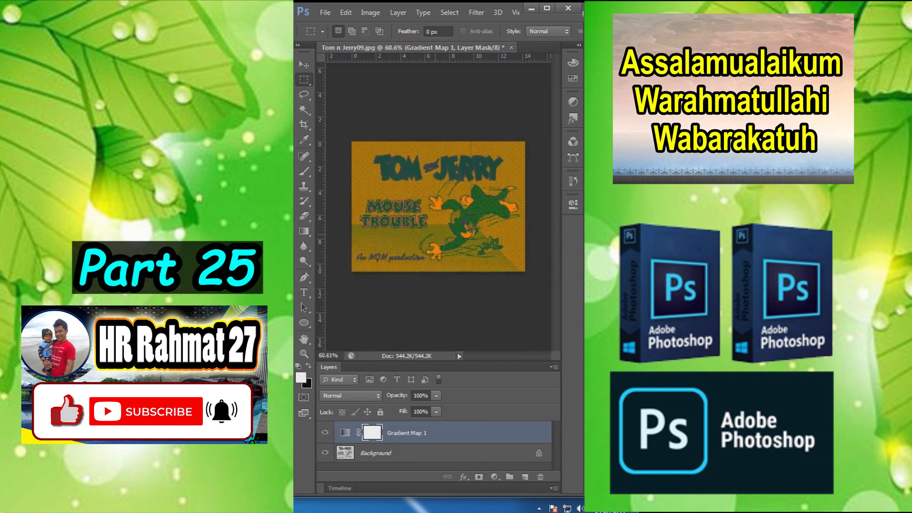
scroll(437, 213, up, 9)
scroll(438, 209, up, 11)
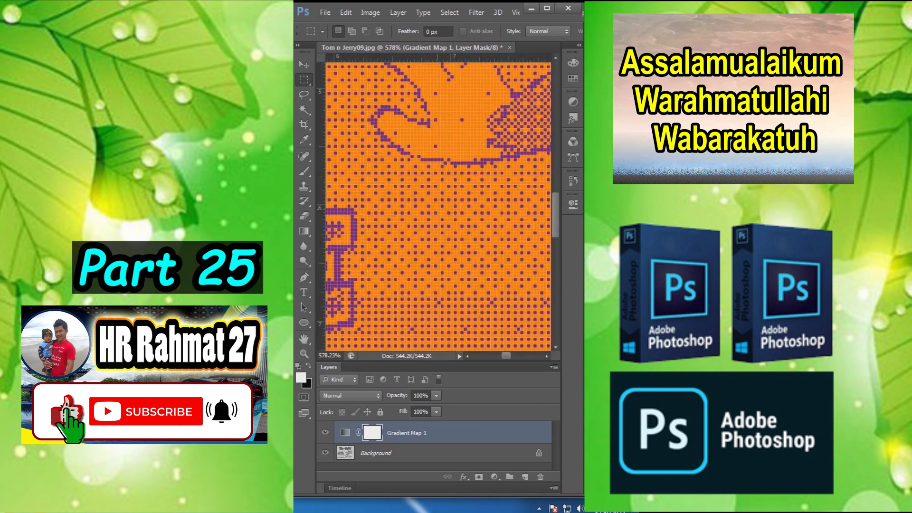
scroll(440, 213, down, 11)
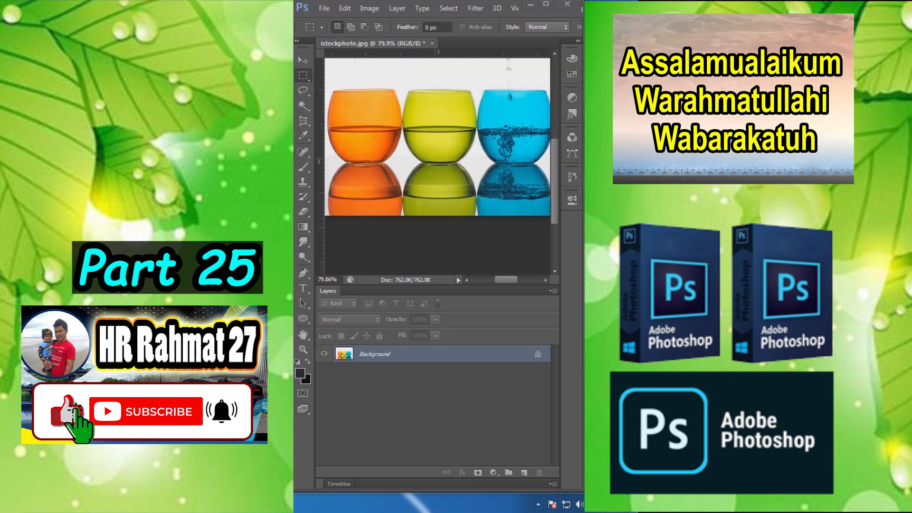
Step: Select the middle yellow glass and its reflection with a rectangular marquee
scroll(437, 164, down, 3)
key(v)
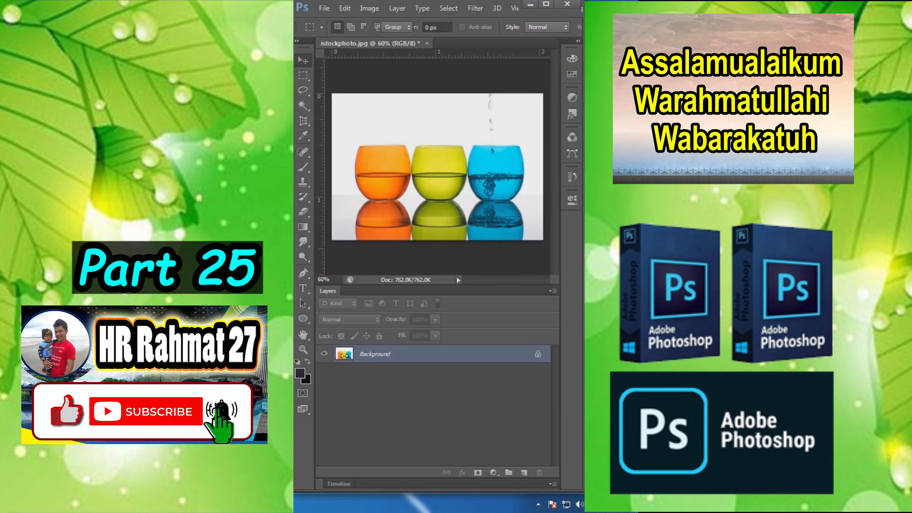
scroll(465, 246, down, 4)
scroll(465, 247, up, 7)
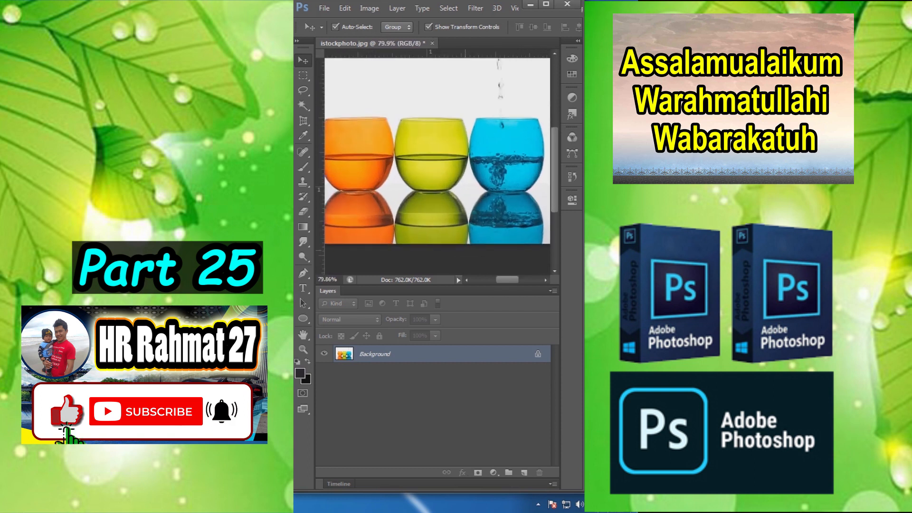
scroll(437, 164, up, 1)
key(m)
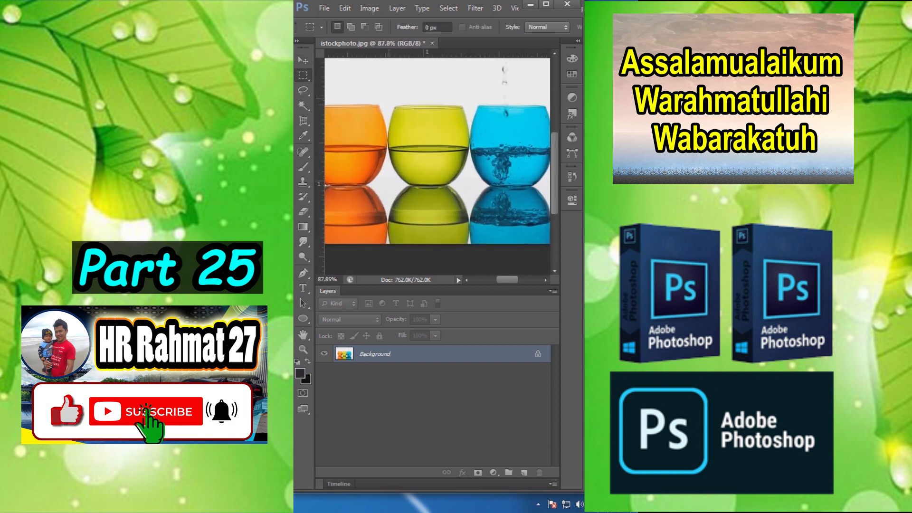
drag(389, 97, 469, 244)
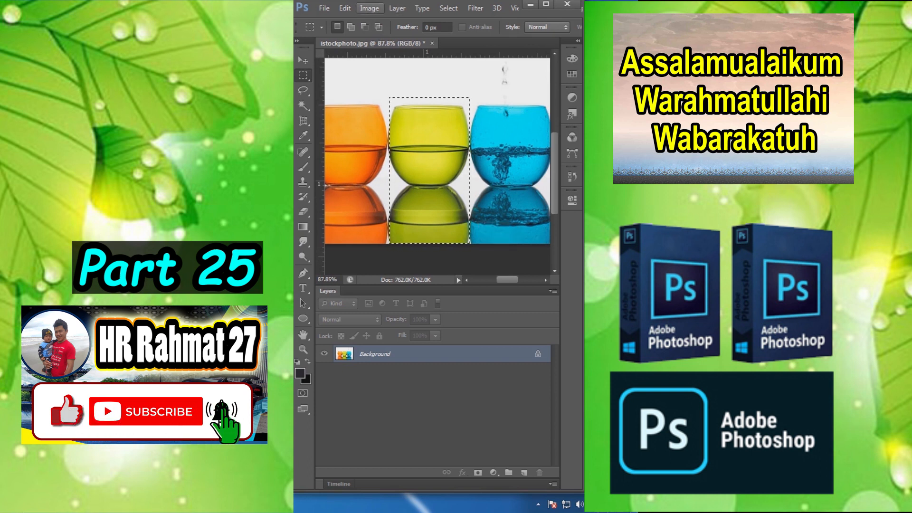
Step: Remove the yellow from the selected glass with Hue/Saturation, setting the Yellows to Saturation -100 and Lightness +100
click(369, 8)
mouse_move(386, 38)
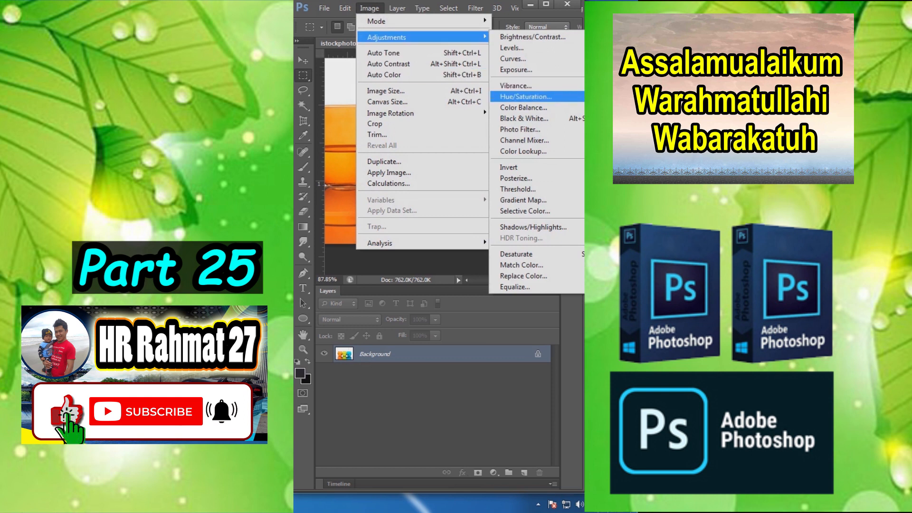
click(525, 96)
click(395, 296)
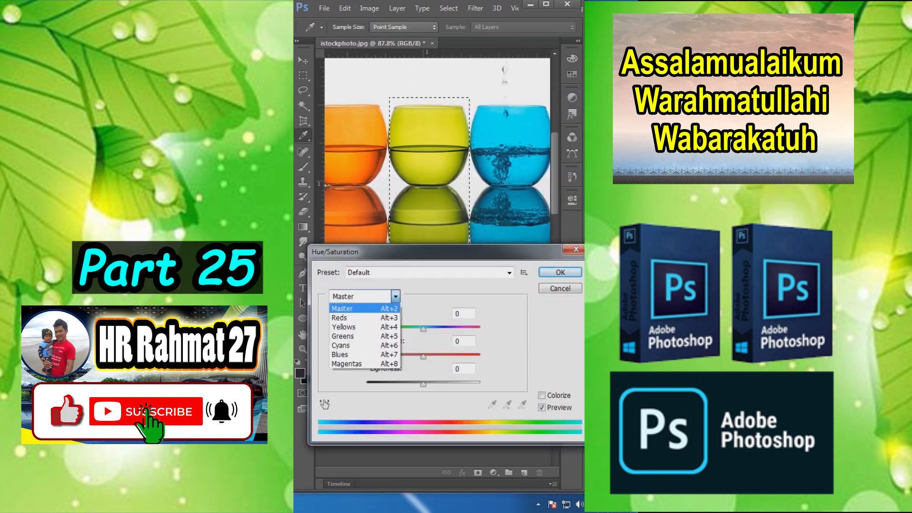
click(355, 326)
drag(423, 356, 366, 357)
drag(423, 384, 480, 384)
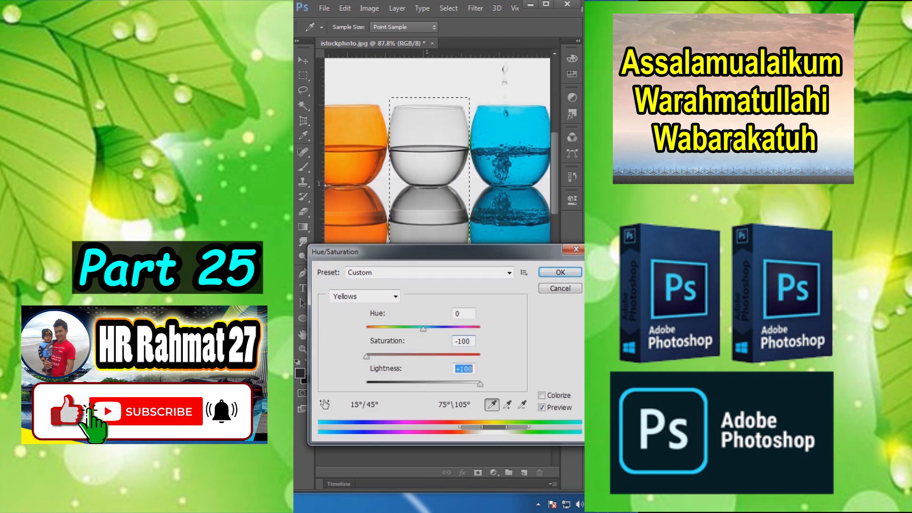
click(560, 272)
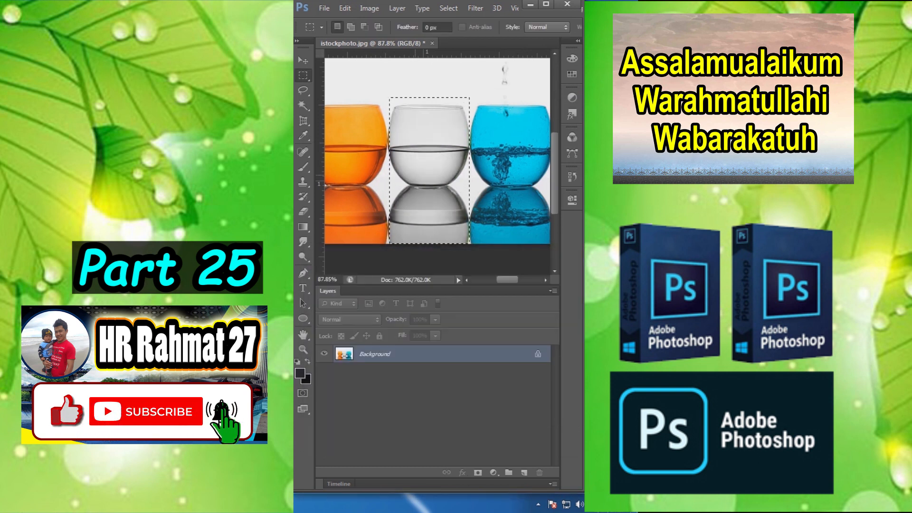
Step: Deselect the middle glass and switch its color change off and on to compare before and after
key(ctrl+d)
scroll(402, 180, down, 4)
key(ctrl+alt+z)
key(ctrl+alt+z)
key(ctrl+z)
key(ctrl+z)
key(ctrl+z)
key(ctrl+z)
key(ctrl+z)
key(ctrl+z)
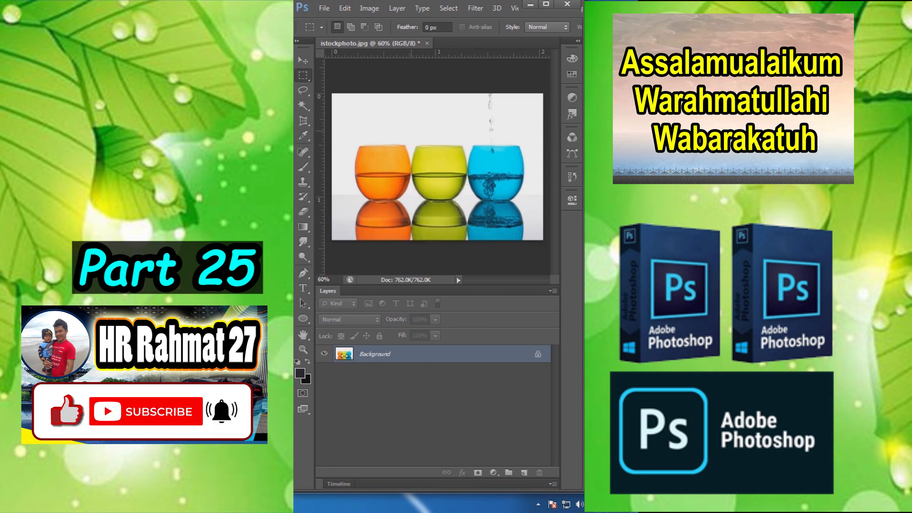
Step: Shift the colors of the whole three-glasses image with a Hue/Saturation adjustment
click(370, 8)
mouse_move(386, 37)
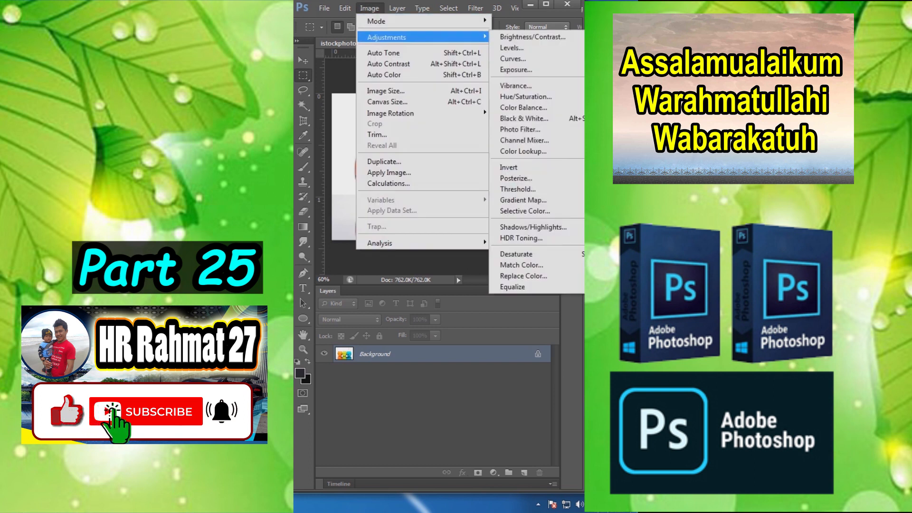
click(526, 97)
drag(423, 328, 480, 329)
key(Return)
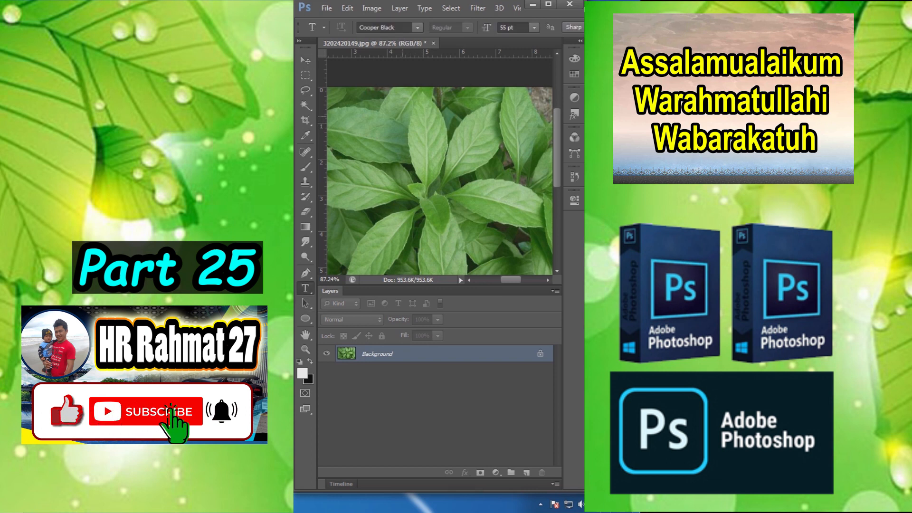
Step: Add the white vertical text DAUN in 55 pt Cooper Black over the upper-left leaves
click(397, 118)
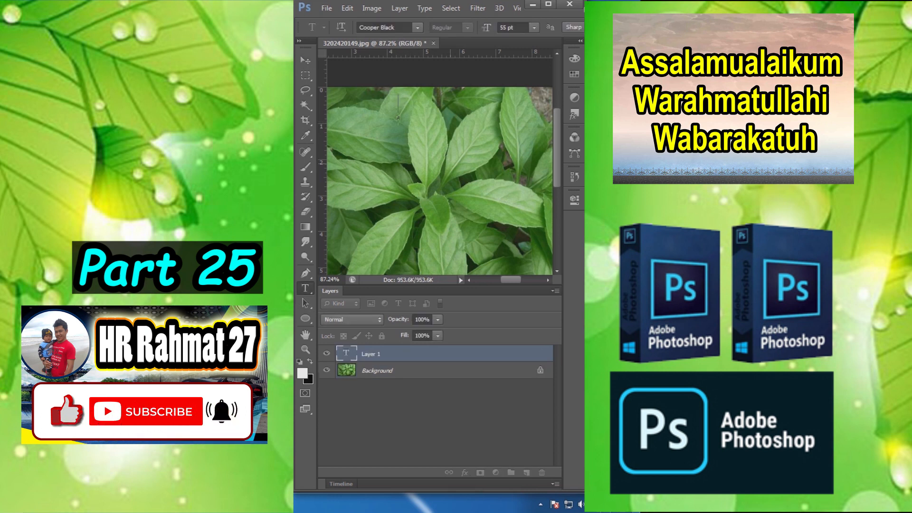
text(DAUN)
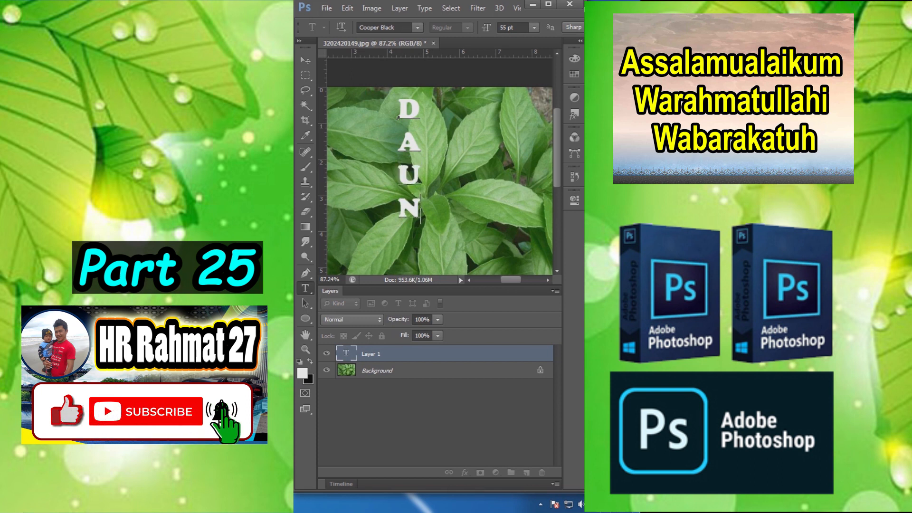
click(306, 61)
Step: Stretch the DAUN text wider and longer and position it beside the plant's central leaves
click(420, 217)
drag(420, 224, 422, 236)
drag(422, 165, 395, 189)
key(Return)
Step: Paint a Quick Mask over the central leaves beside and overlapping the DAUN text with the 70 px brush
key(q)
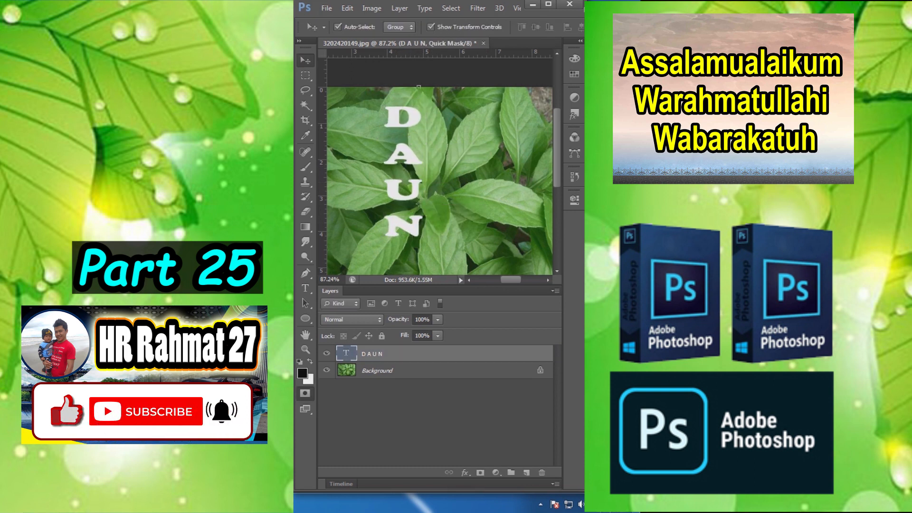
key(b)
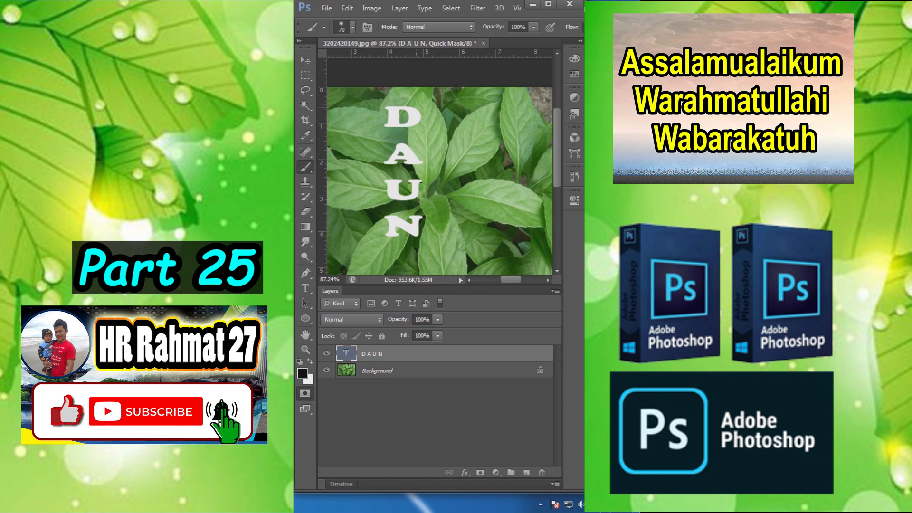
mouse_move(420, 114)
mouse_down()
mouse_move(415, 164)
mouse_move(422, 140)
mouse_up()
drag(433, 93, 414, 265)
drag(459, 119, 467, 221)
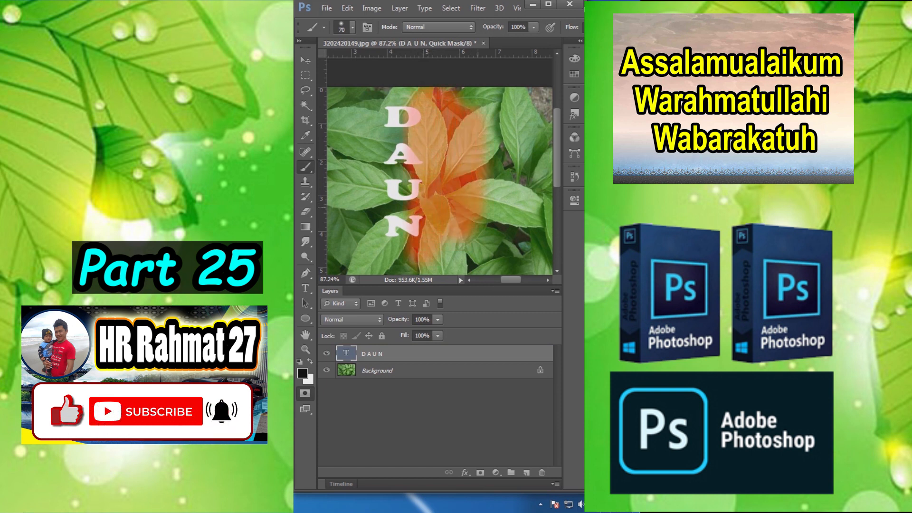
Step: Convert the Quick Mask to a selection, apply it as a layer mask on the DAUN layer, and unlink the mask
click(305, 393)
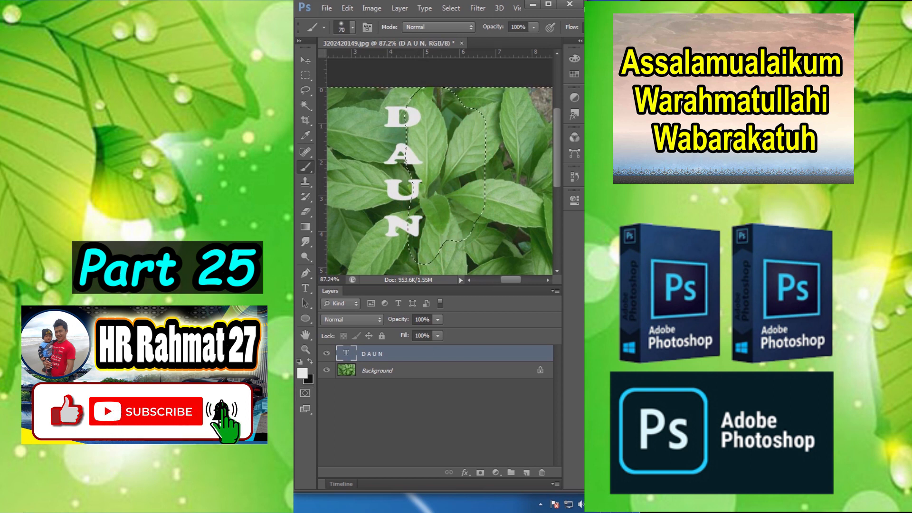
click(480, 472)
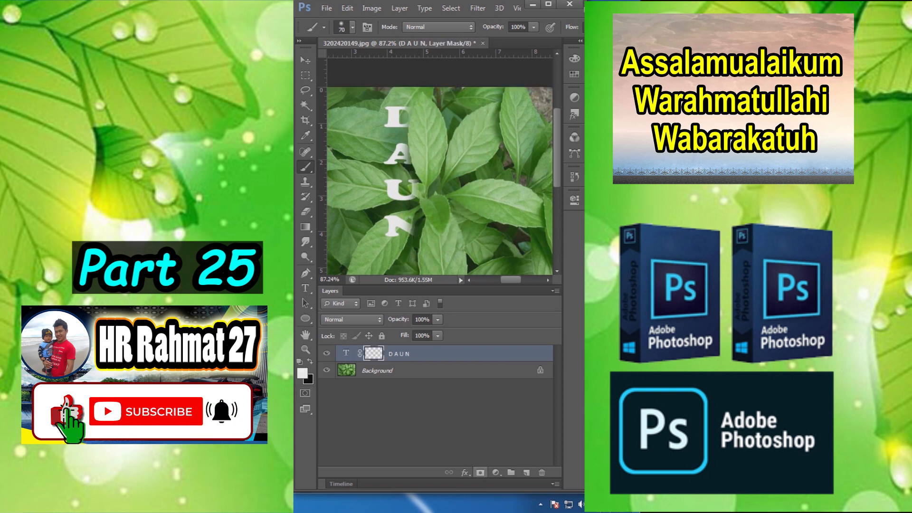
click(359, 353)
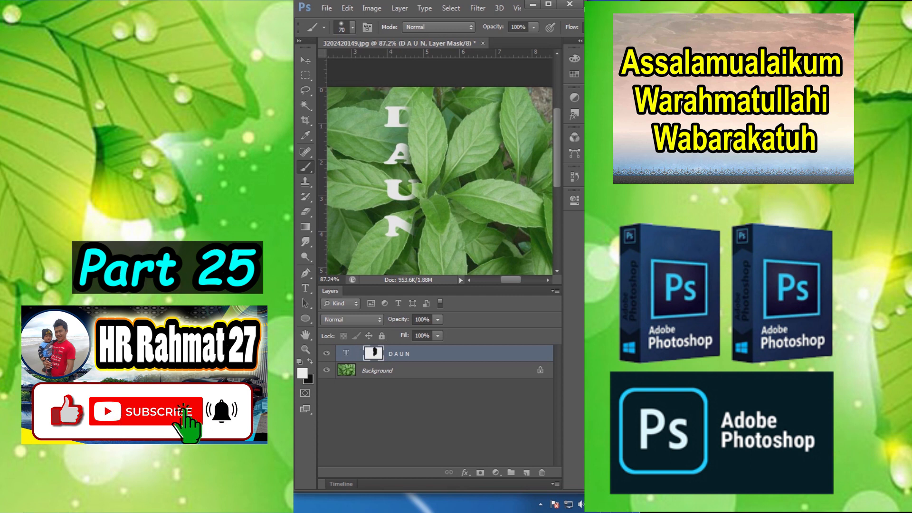
Step: Move the DAUN text independently of its mask so that it slides behind the central leaves
click(305, 61)
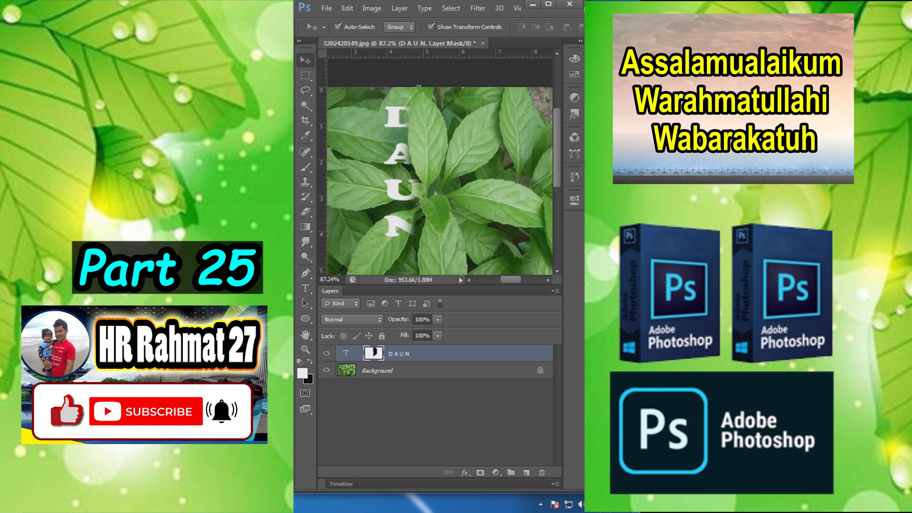
click(345, 353)
scroll(399, 111, up, 4)
mouse_move(395, 125)
mouse_down()
mouse_move(356, 122)
mouse_move(447, 129)
mouse_move(402, 115)
mouse_up()
scroll(430, 139, down, 4)
mouse_move(417, 193)
mouse_down()
mouse_move(432, 194)
mouse_move(414, 193)
mouse_up()
drag(409, 224, 423, 203)
scroll(412, 171, up, 8)
scroll(412, 176, down, 4)
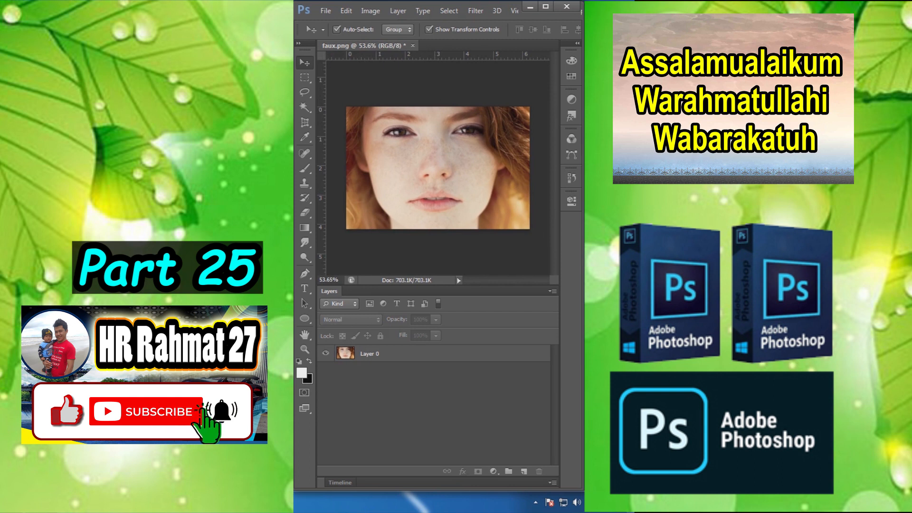
Step: Duplicate the portrait's Layer 0 and set the copy's blend mode to Vivid Light
click(380, 353)
key(ctrl+j)
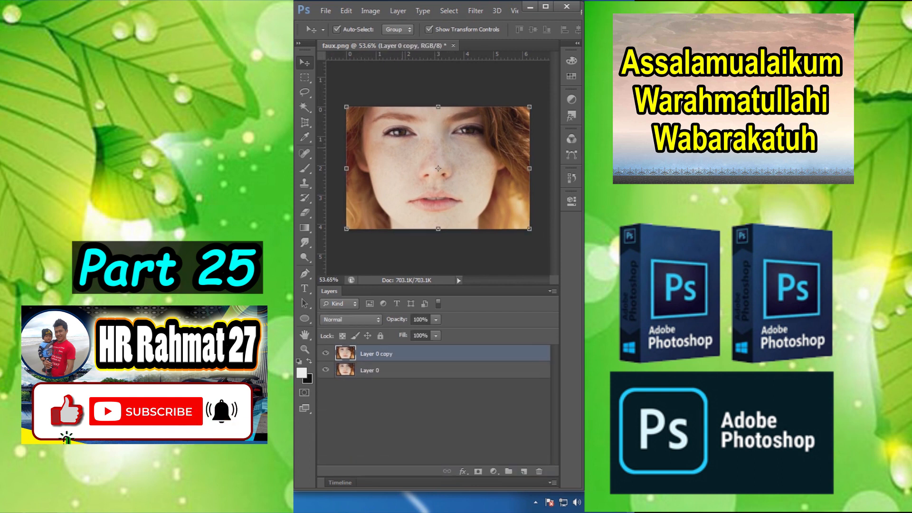
click(352, 319)
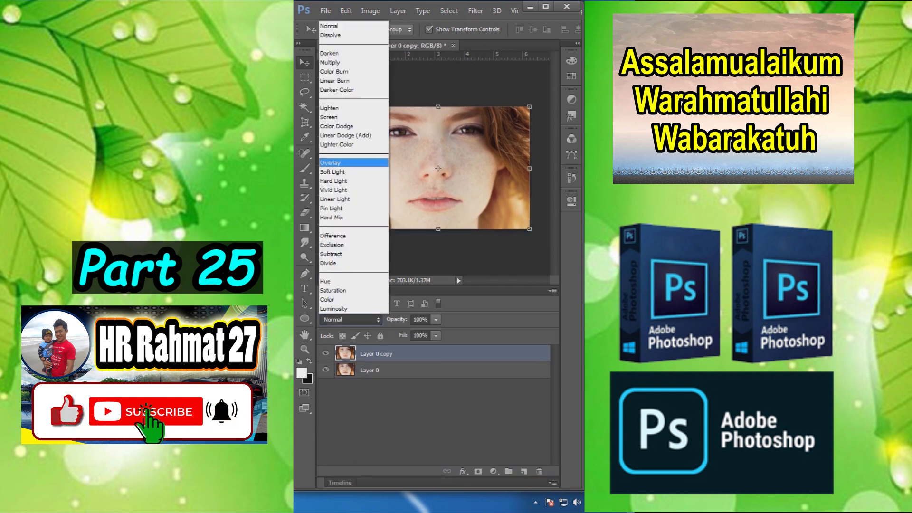
click(351, 189)
Step: Invert the colors of Layer 0 copy
click(370, 10)
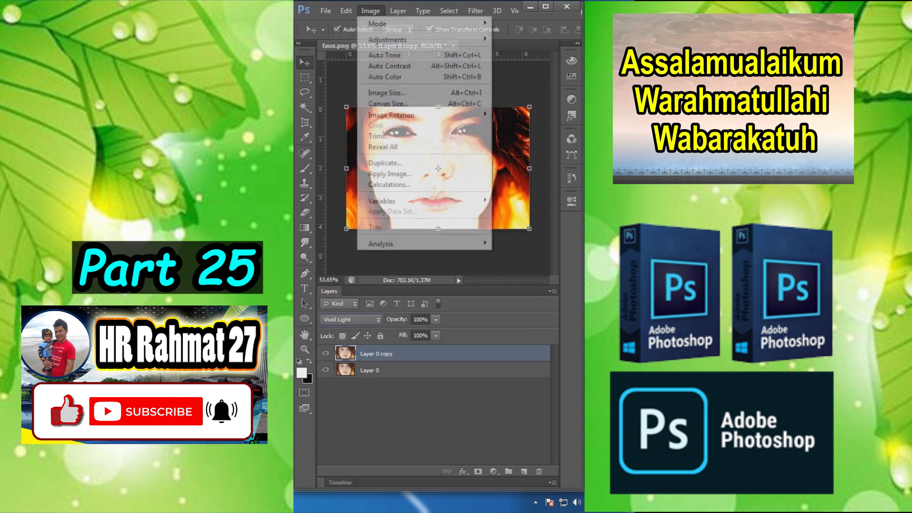
mouse_move(387, 39)
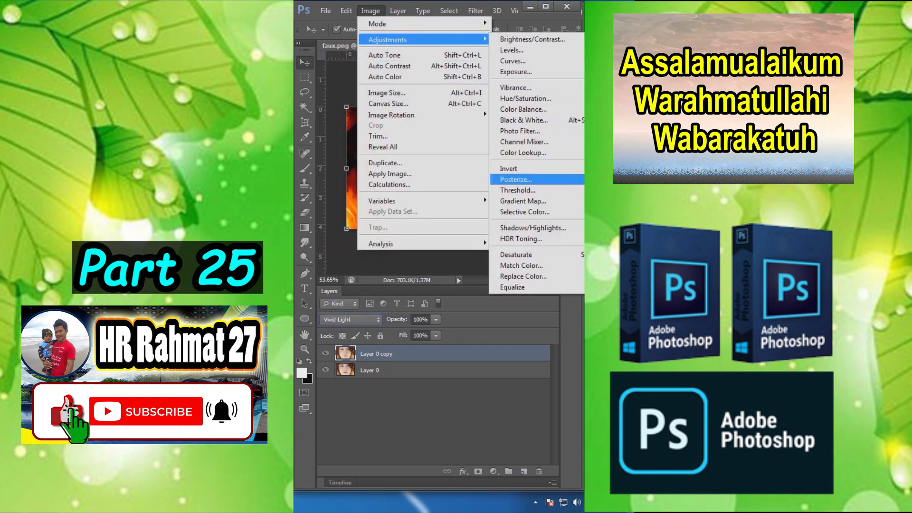
click(508, 168)
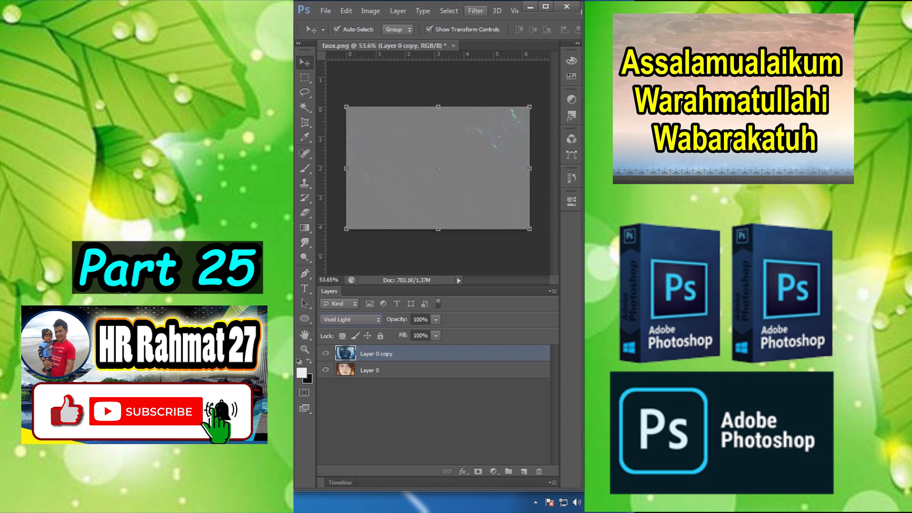
Step: Apply a High Pass filter with a 20-pixel radius to Layer 0 copy
click(476, 10)
mouse_move(503, 169)
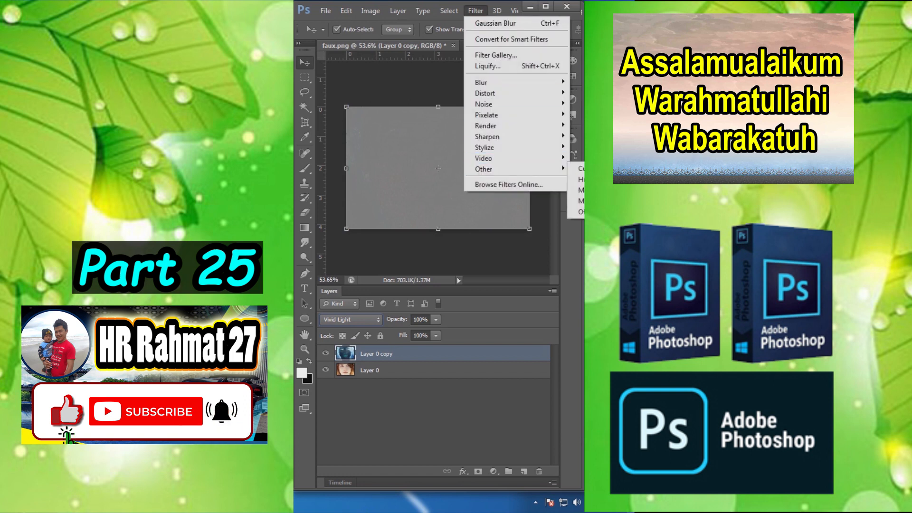
click(578, 180)
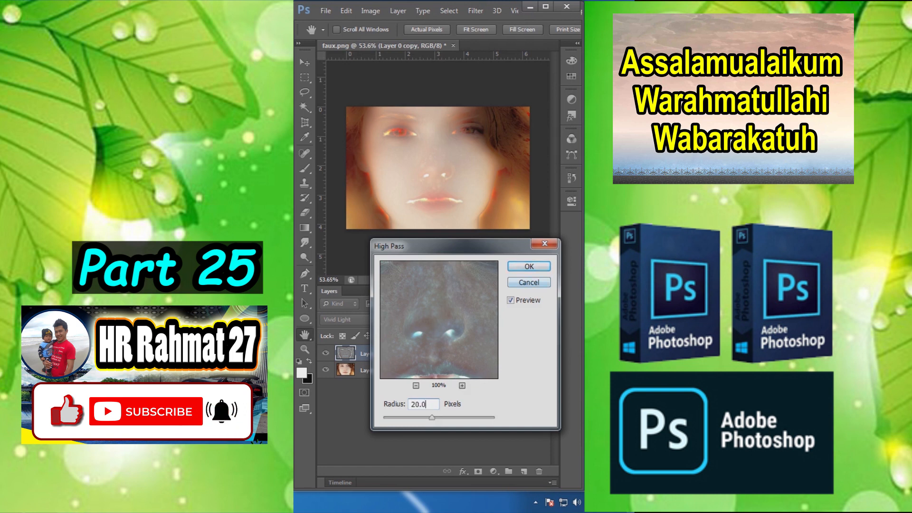
key(Return)
key(v)
Step: Apply a Gaussian Blur with a 0.2-pixel radius to Layer 0 copy
click(476, 10)
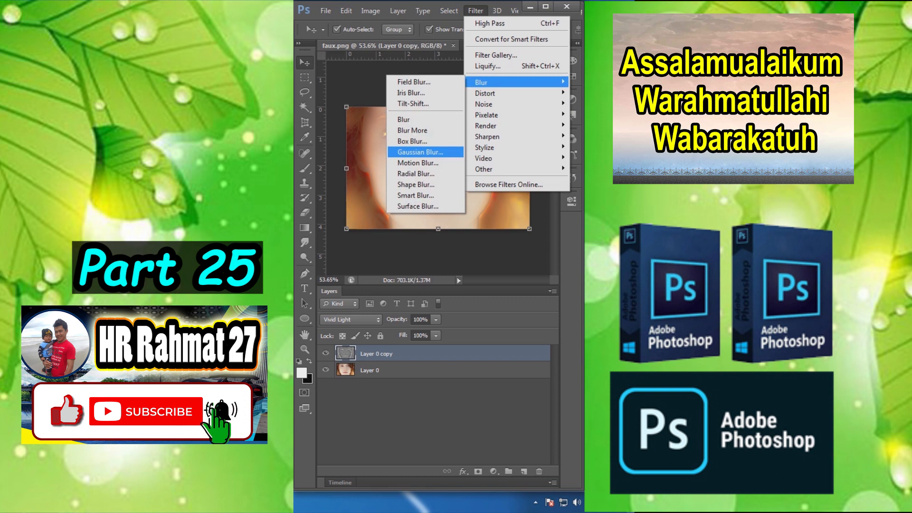
click(419, 152)
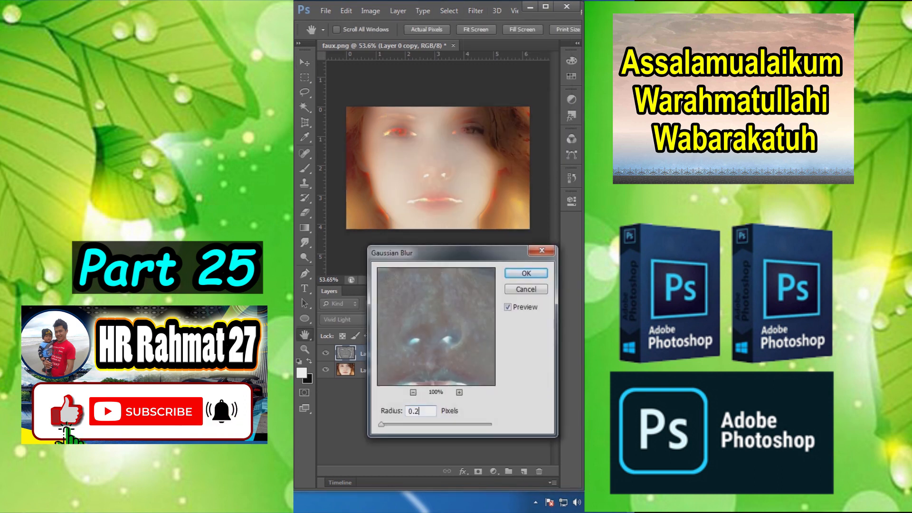
key(Return)
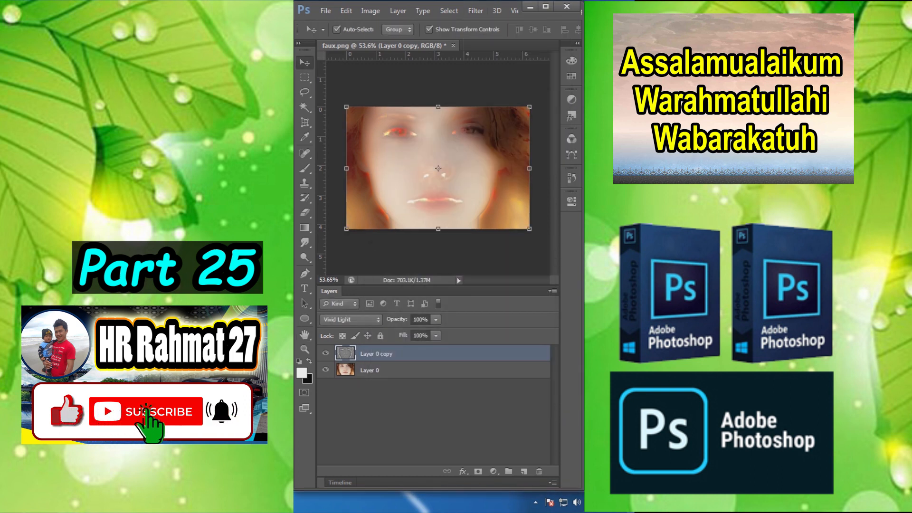
Step: Add a black mask to Layer 0 copy and paint white over the facial skin, using a 90 px brush and a 30 px brush for smaller areas
alt+click(478, 471)
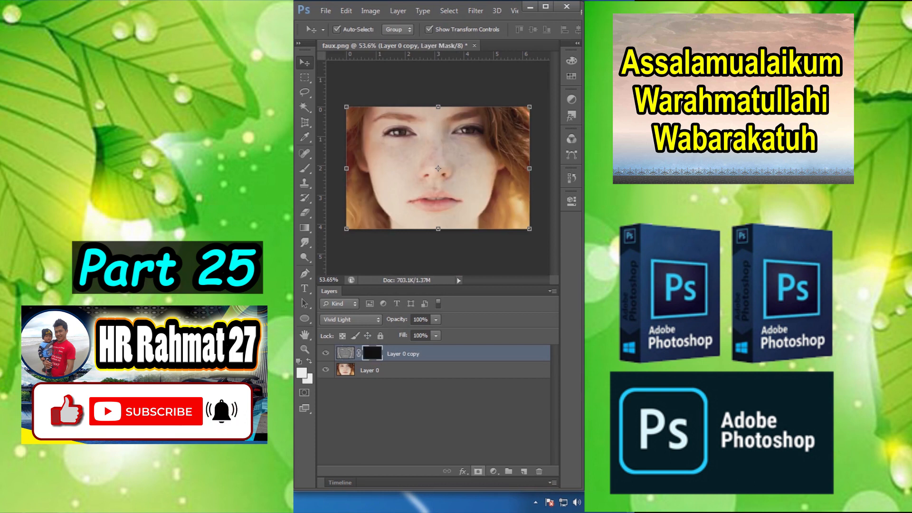
scroll(409, 178, up, 6)
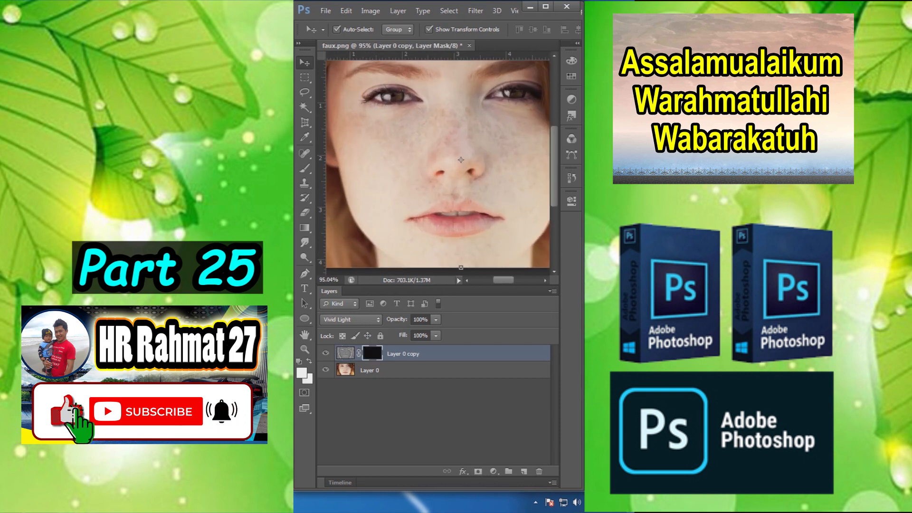
click(305, 168)
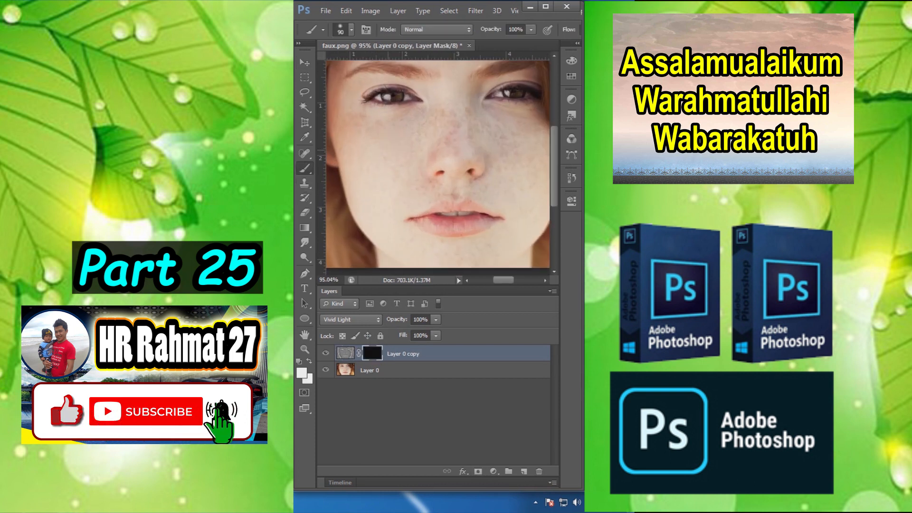
mouse_move(352, 127)
mouse_down()
mouse_move(404, 135)
mouse_move(451, 116)
mouse_move(541, 137)
mouse_move(475, 150)
mouse_up()
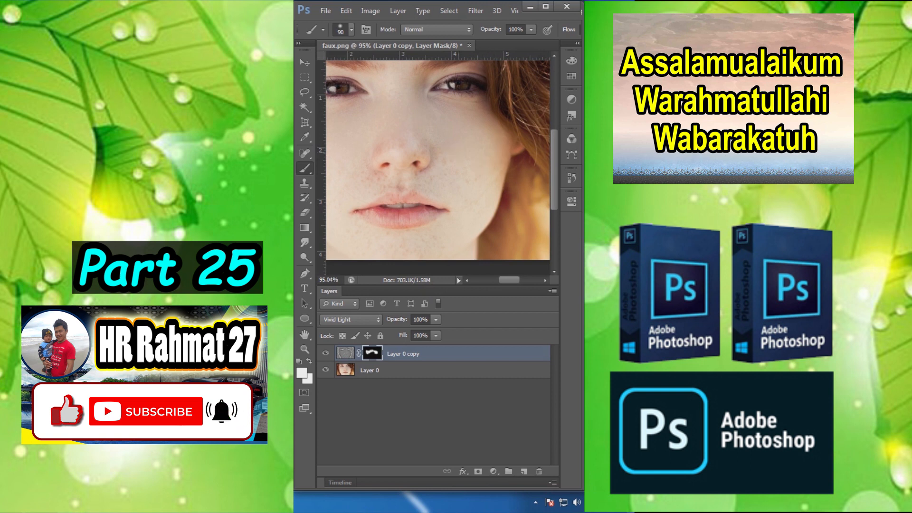
key(bracketleft)
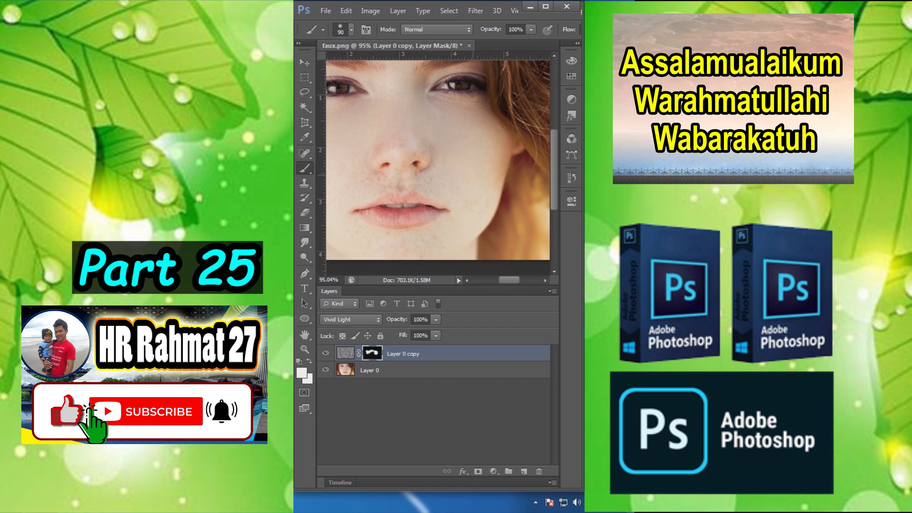
key(bracketleft)
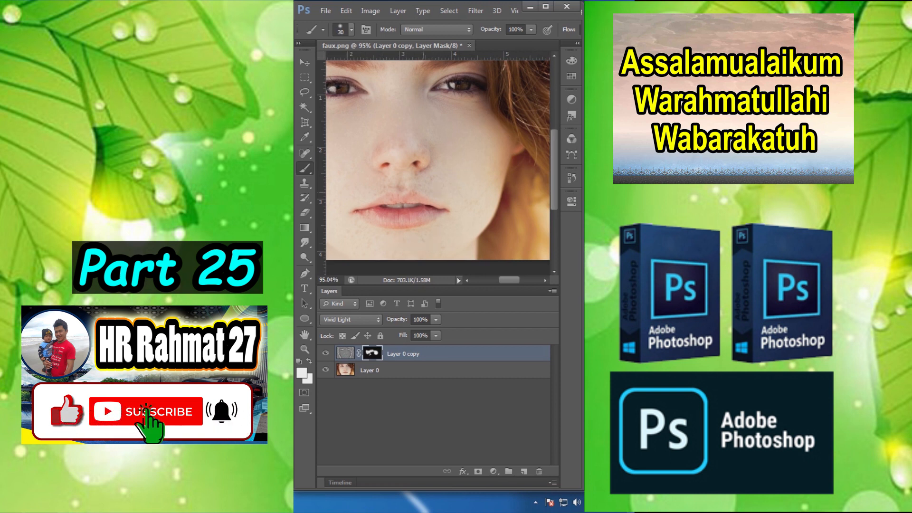
Step: Switch Layer 0 copy off and on to compare the skin smoothing before and after
scroll(463, 180, down, 6)
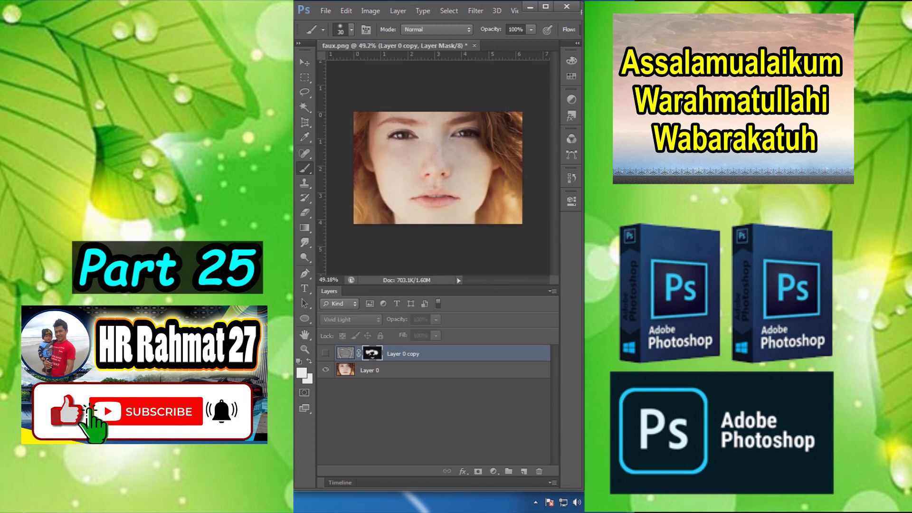
scroll(438, 168, up, 3)
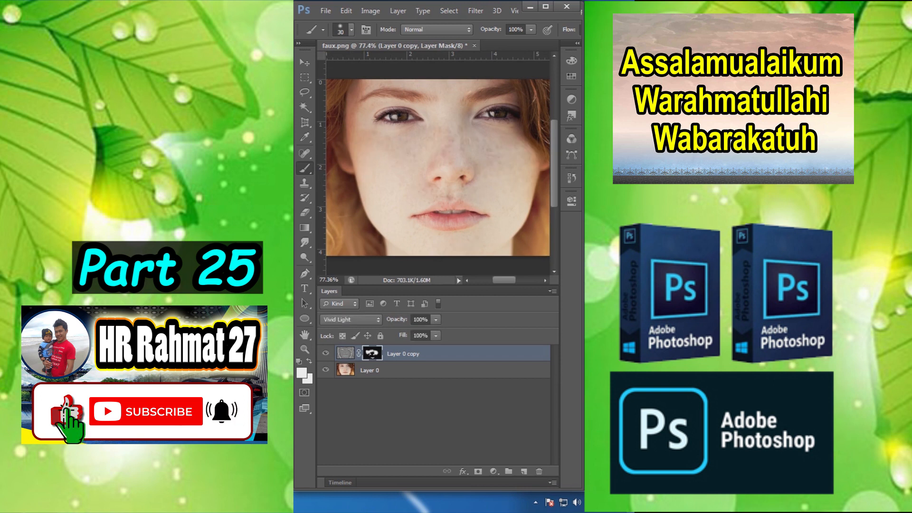
click(325, 353)
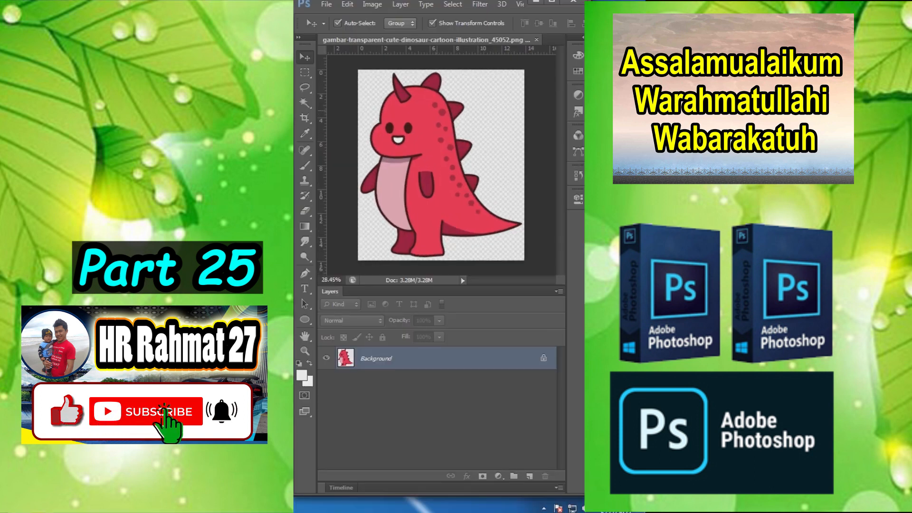
Step: Select the red dinosaur using the Magic Wand with tolerance 32 and copy it onto a new layer
click(305, 103)
click(373, 94)
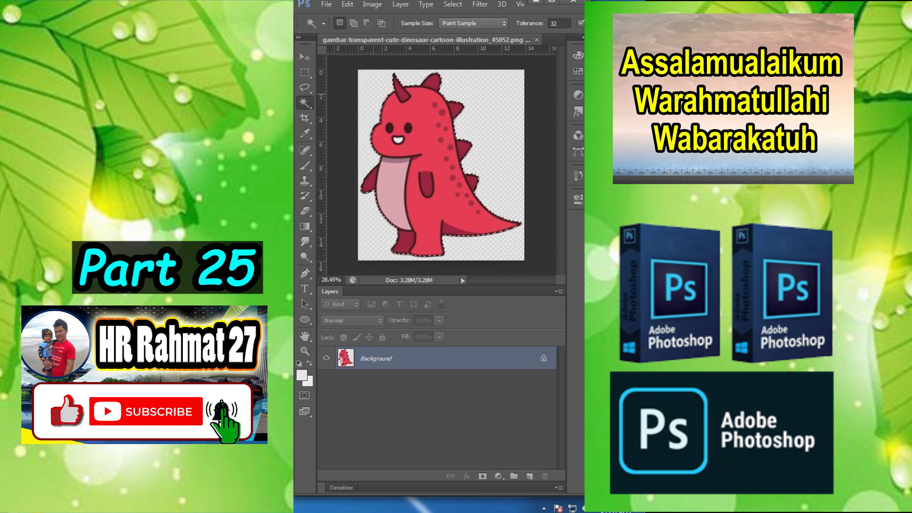
key(ctrl+j)
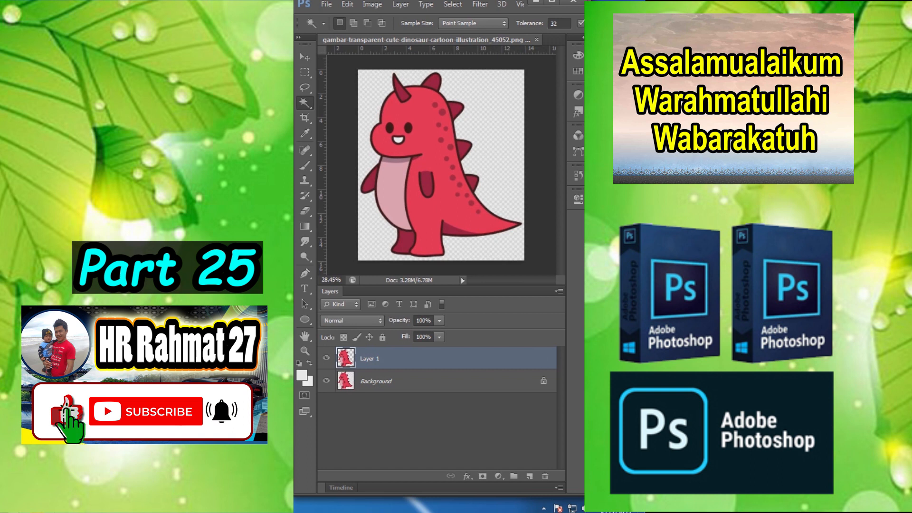
Step: Add a Gradient Map adjustment layer above the dinosaur using the Yellow, Violet, Orange, Blue preset
click(497, 475)
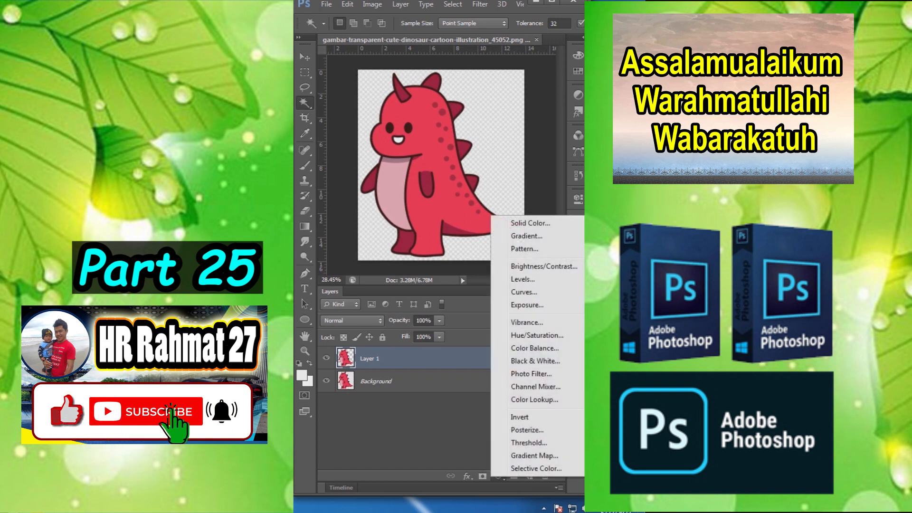
click(532, 456)
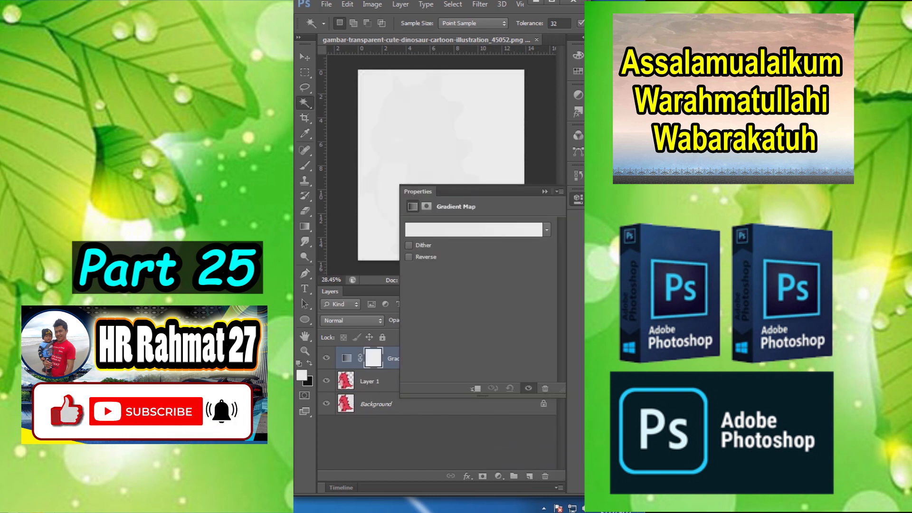
click(474, 230)
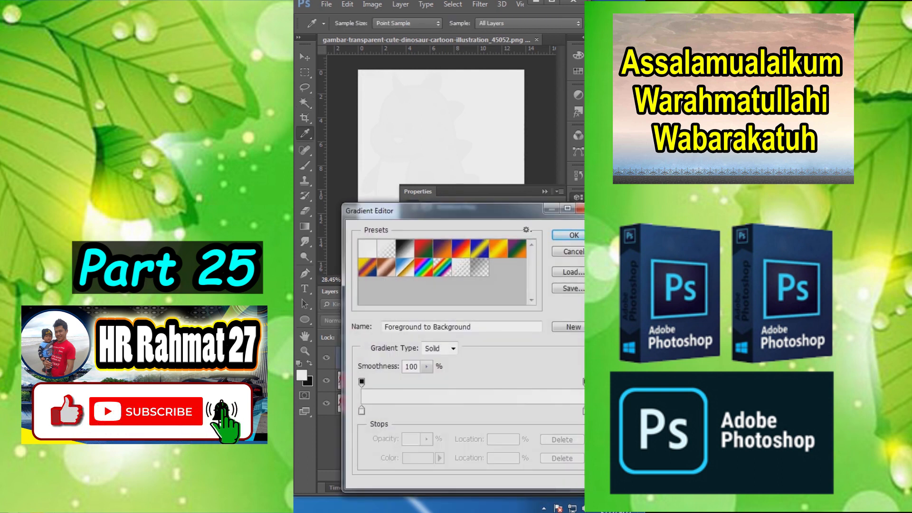
click(367, 267)
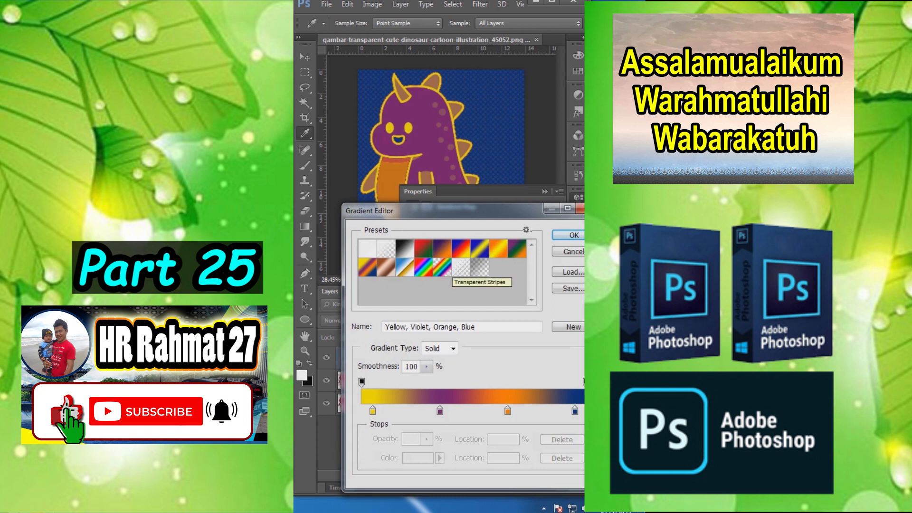
key(Return)
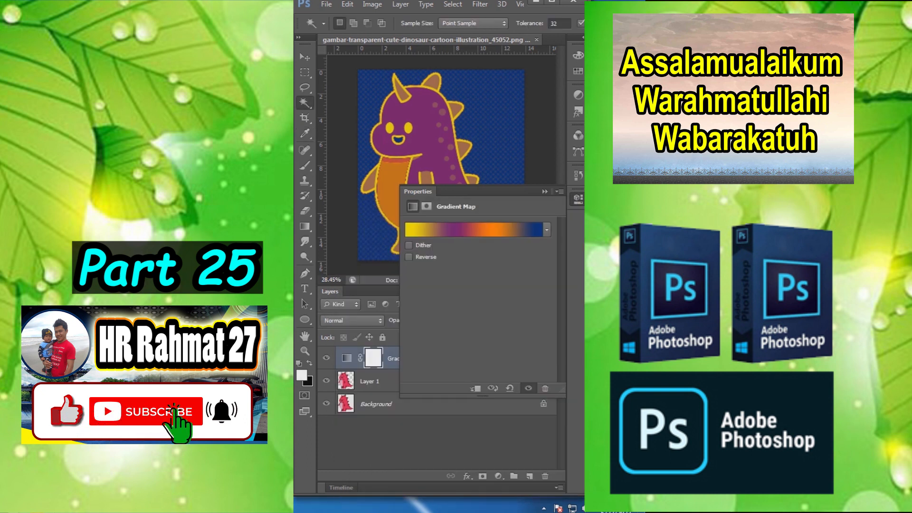
click(545, 192)
Step: Inspect the recolored dinosaur up close and in full, switching the Gradient Map layer off and on to compare
scroll(443, 121, up, 6)
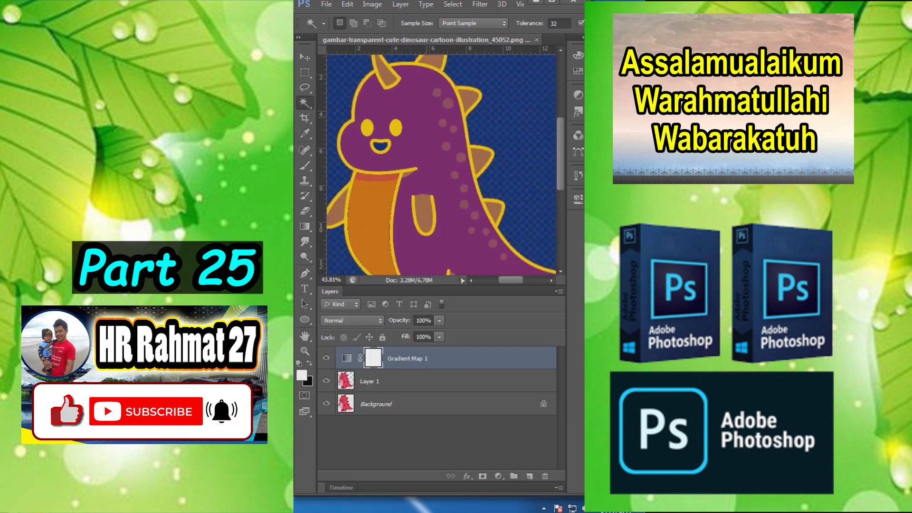
drag(442, 131, 509, 207)
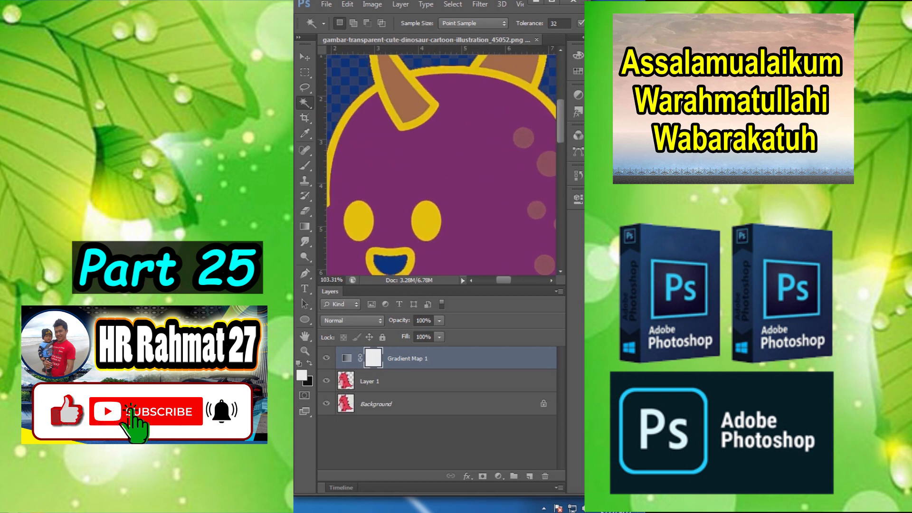
click(326, 358)
click(326, 358)
scroll(427, 254, down, 2)
scroll(426, 254, down, 3)
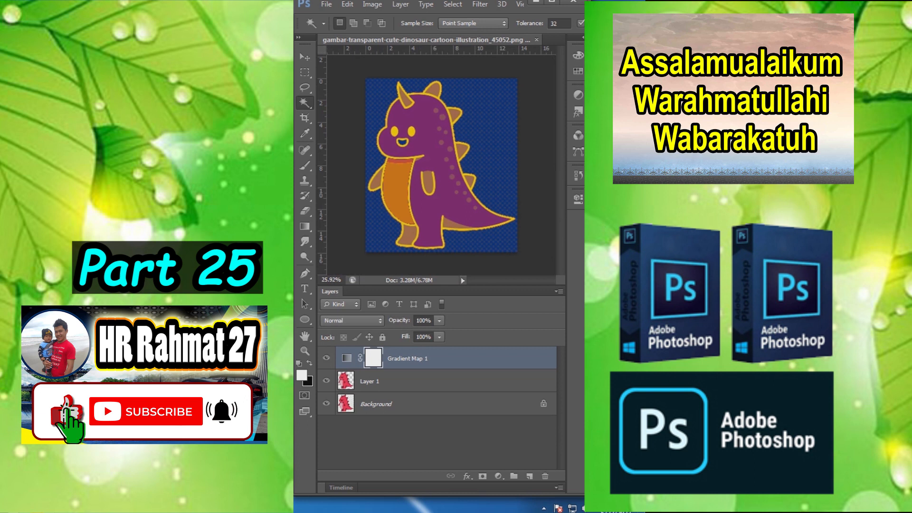
click(326, 358)
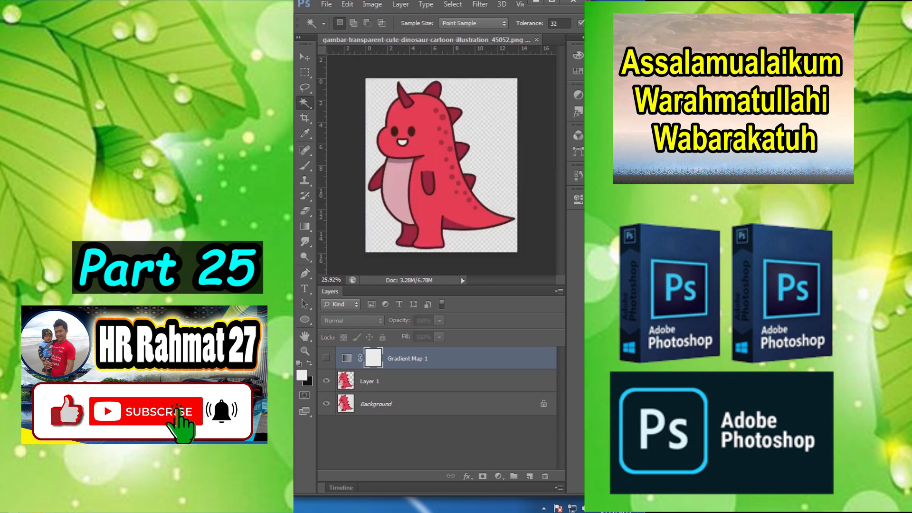
click(326, 358)
click(327, 358)
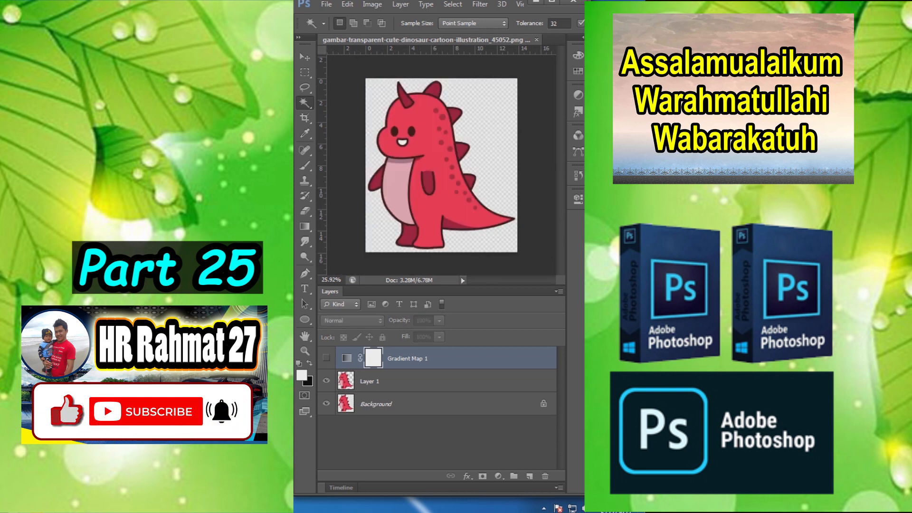
click(326, 358)
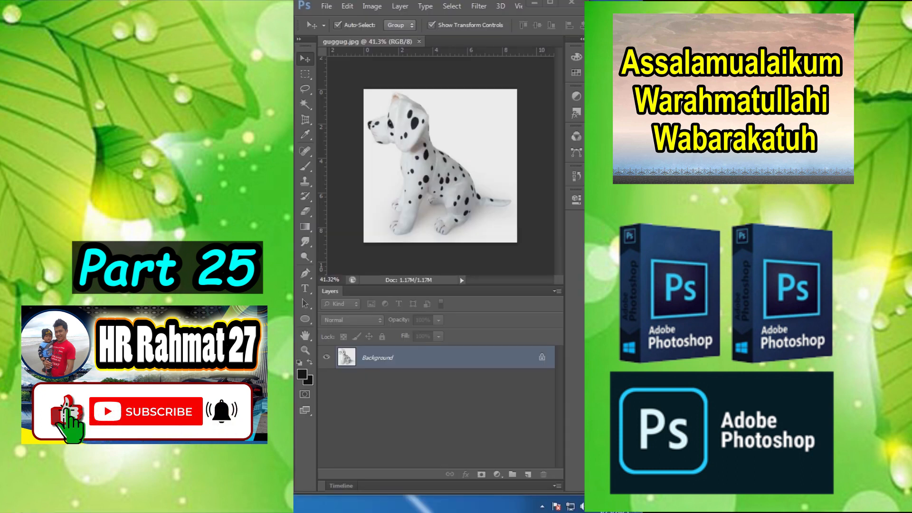
Step: Select the black spots on the dog figurine with Color Range
scroll(440, 166, down, 5)
scroll(440, 165, up, 8)
click(451, 6)
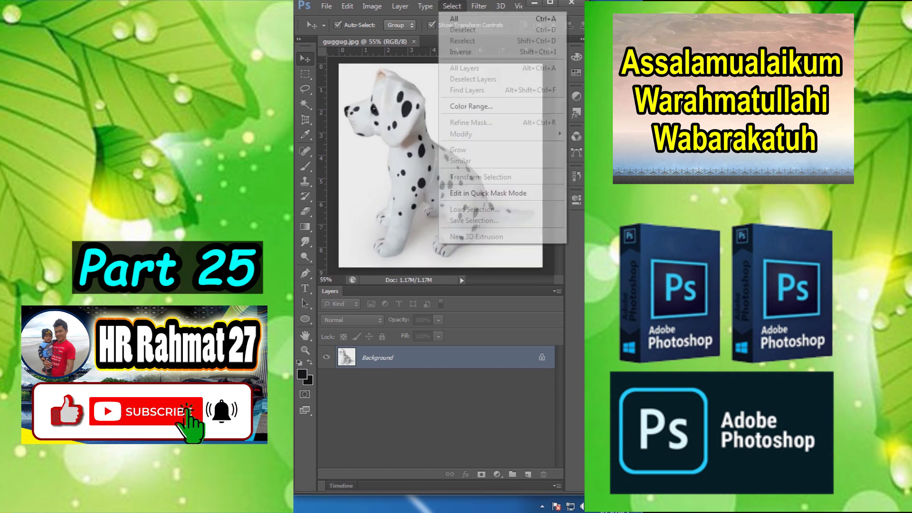
click(470, 106)
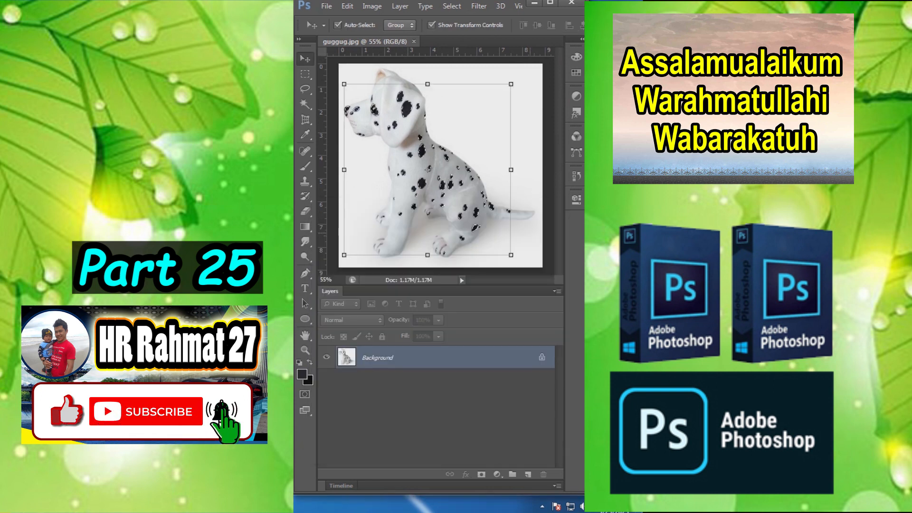
Step: Remove the dog's eye from the spot selection by outlining it with the Lasso tool
scroll(370, 100, up, 10)
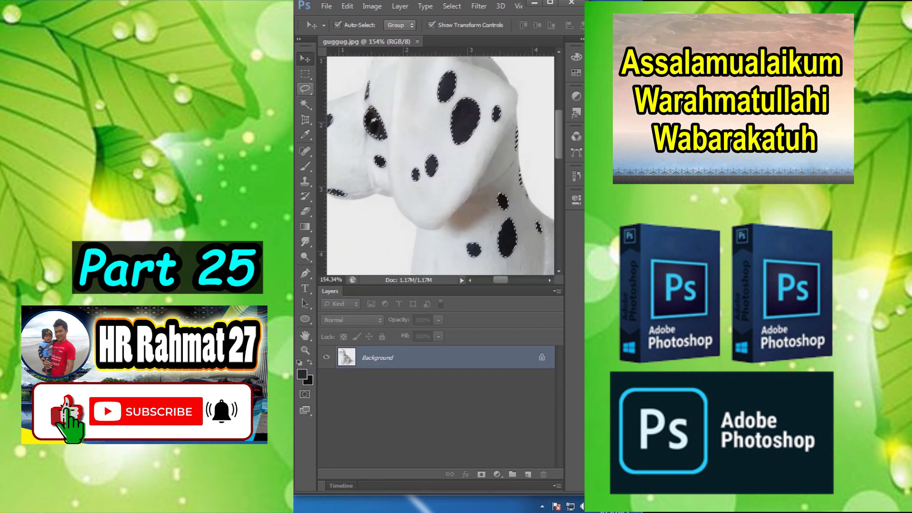
key(l)
mouse_move(355, 116)
mouse_down()
mouse_move(364, 140)
mouse_move(398, 107)
mouse_move(373, 101)
mouse_up()
key(v)
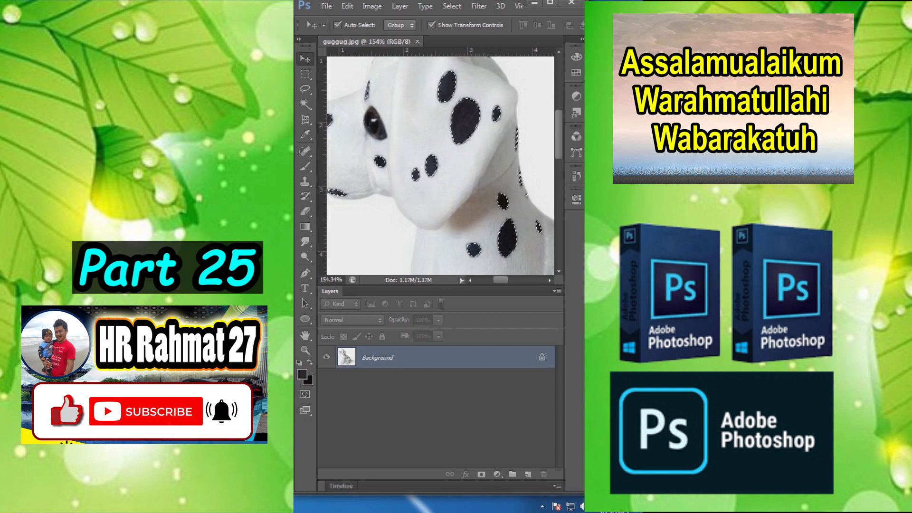
Step: Expand the selection around the dog's spots by 5 pixels
click(478, 6)
mouse_move(452, 6)
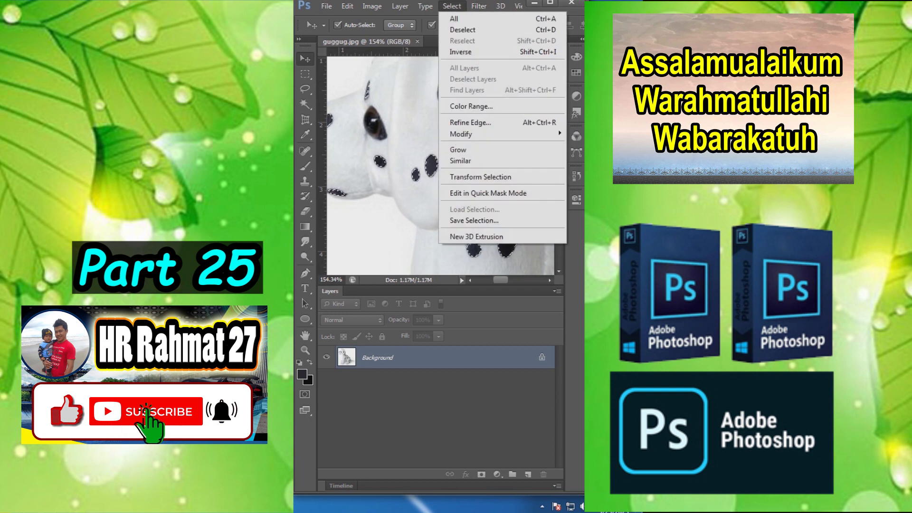
mouse_move(498, 134)
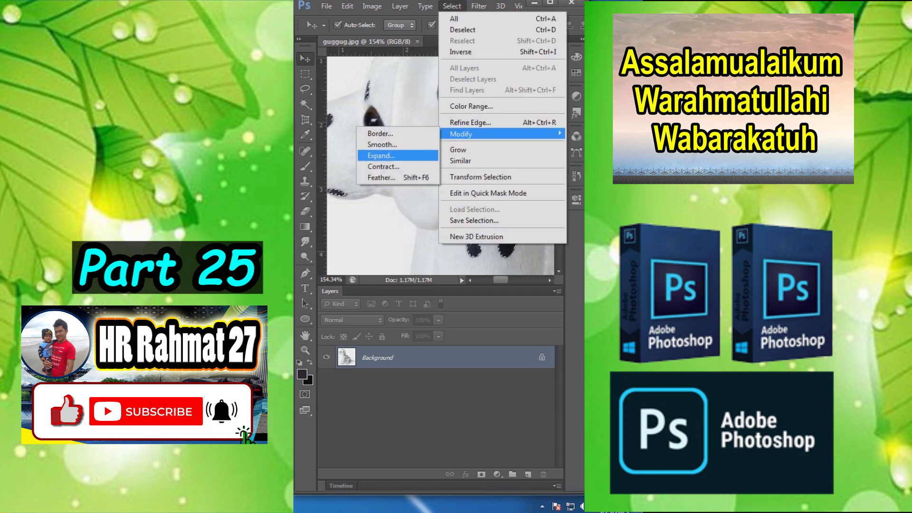
click(341, 157)
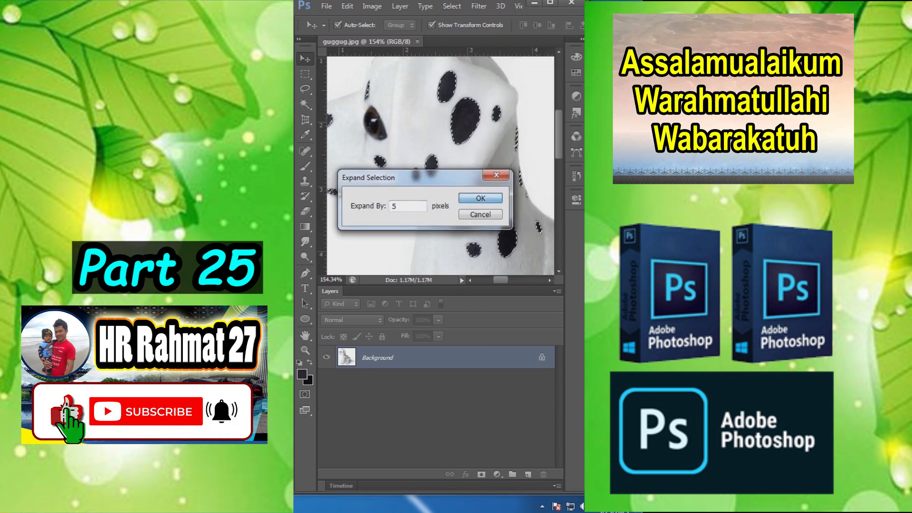
click(480, 198)
scroll(460, 191, down, 7)
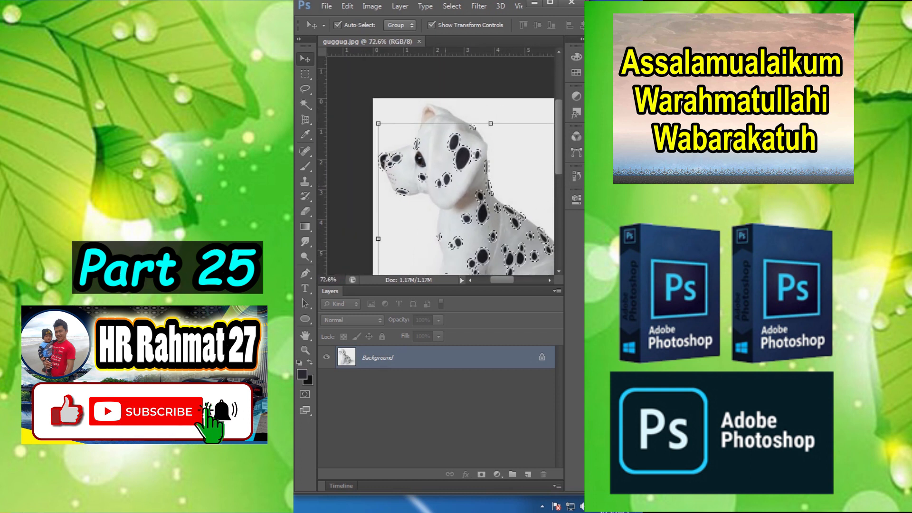
Step: Fill the selected spots with Content-Aware in Normal mode at 100% opacity and clear the selection
click(347, 6)
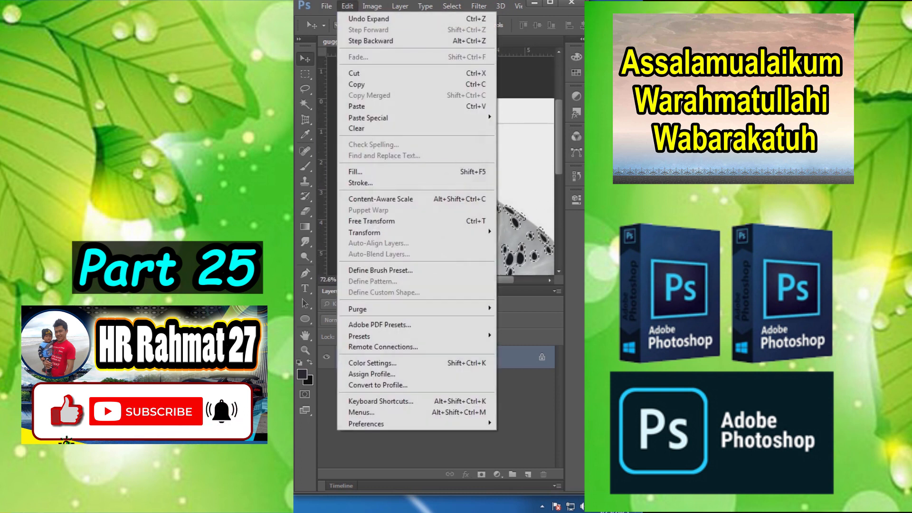
click(355, 171)
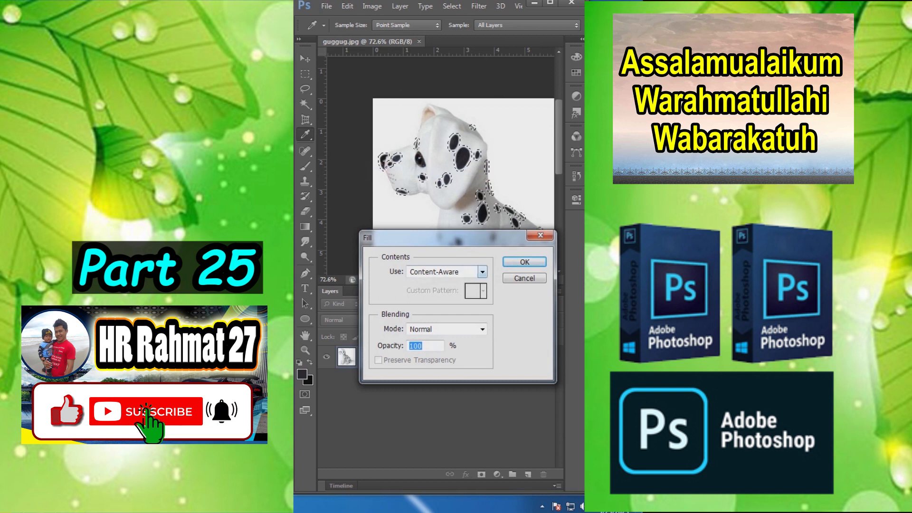
key(Return)
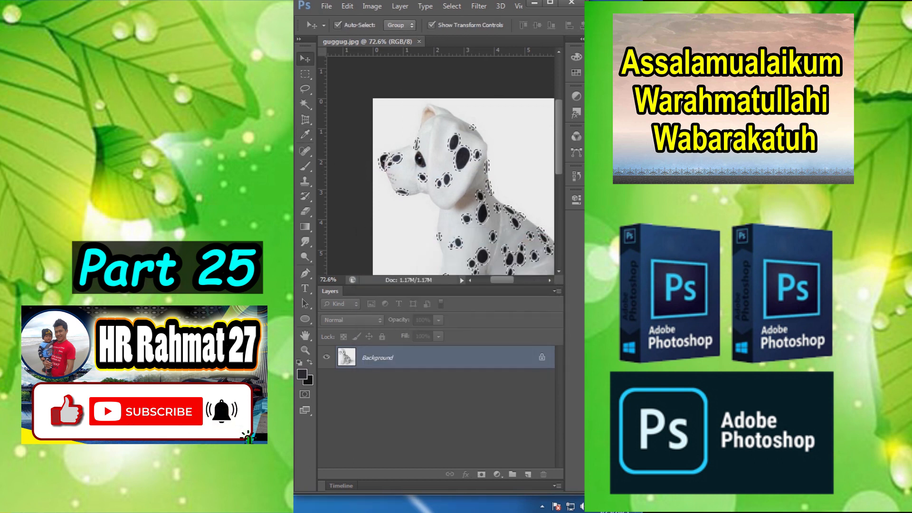
scroll(453, 217, down, 7)
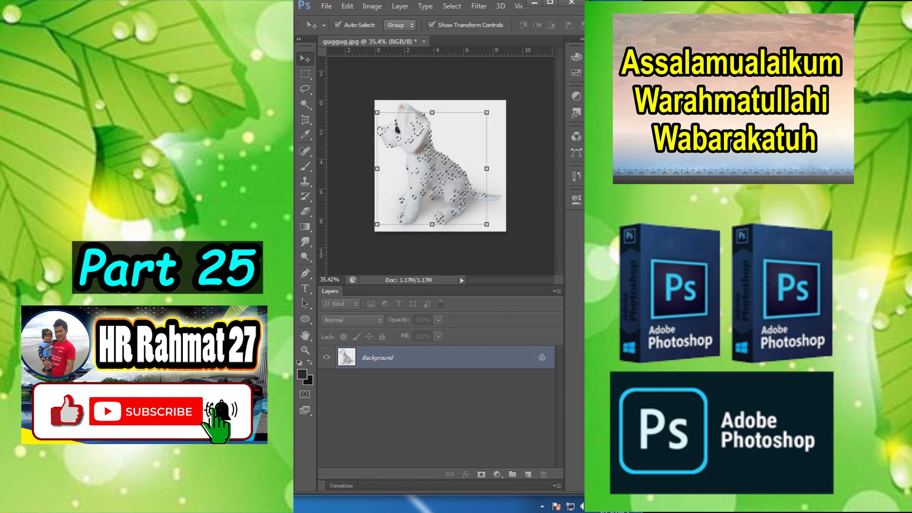
key(m)
key(ctrl+d)
scroll(440, 167, up, 4)
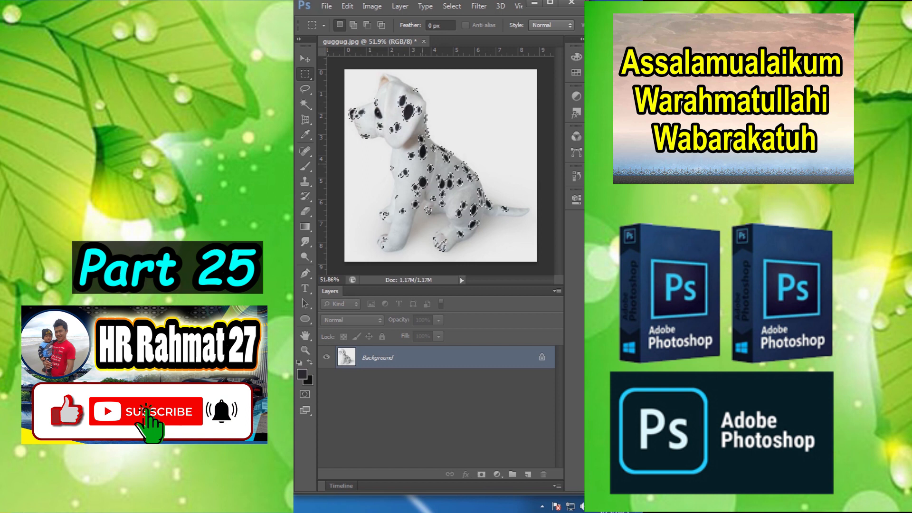
Step: Step back and forward through the edit history to compare the dog with and without its spots
key(ctrl+z)
key(ctrl+z)
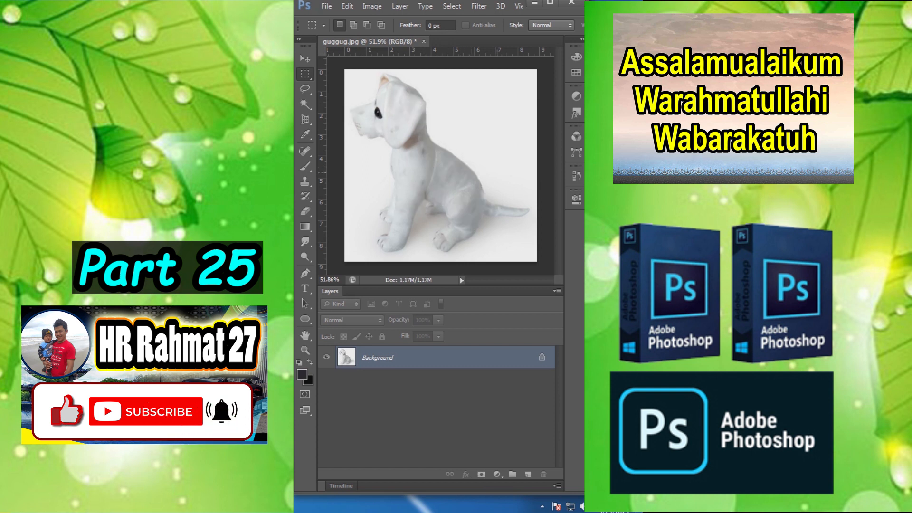
key(ctrl+alt+z)
key(ctrl+alt+z)
key(ctrl+alt+z)
key(ctrl+alt+z)
key(ctrl+shift+z)
key(ctrl+shift+z)
key(ctrl+shift+z)
key(ctrl+shift+z)
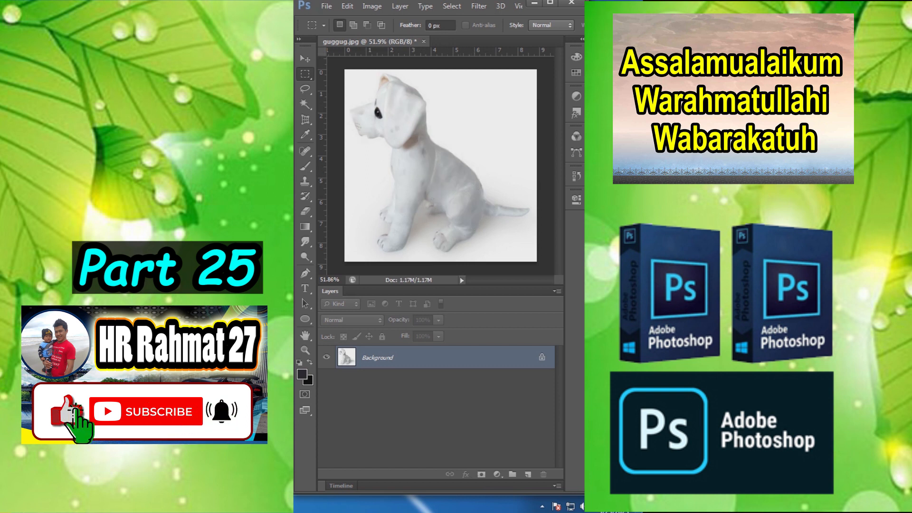
key(ctrl+z)
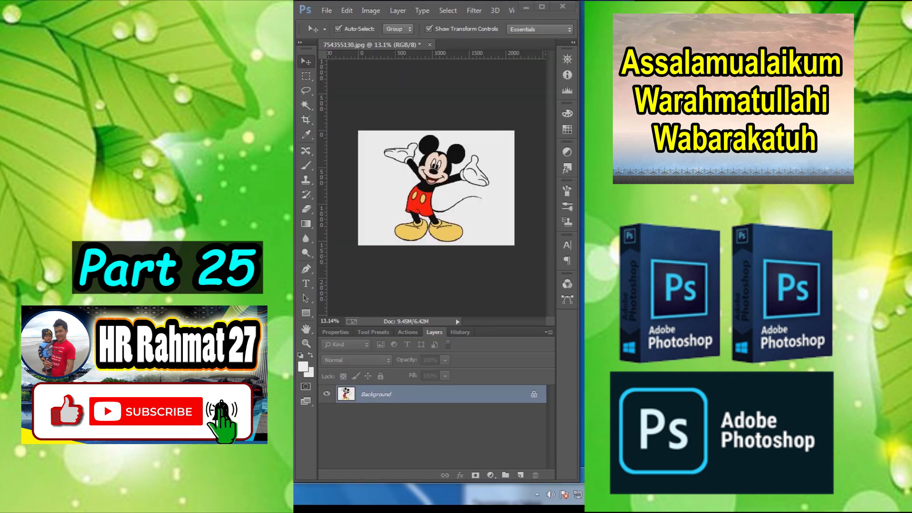
Step: Unlock the Background layer of the Mickey Mouse image and apply the Find Edges filter to it
scroll(460, 179, up, 4)
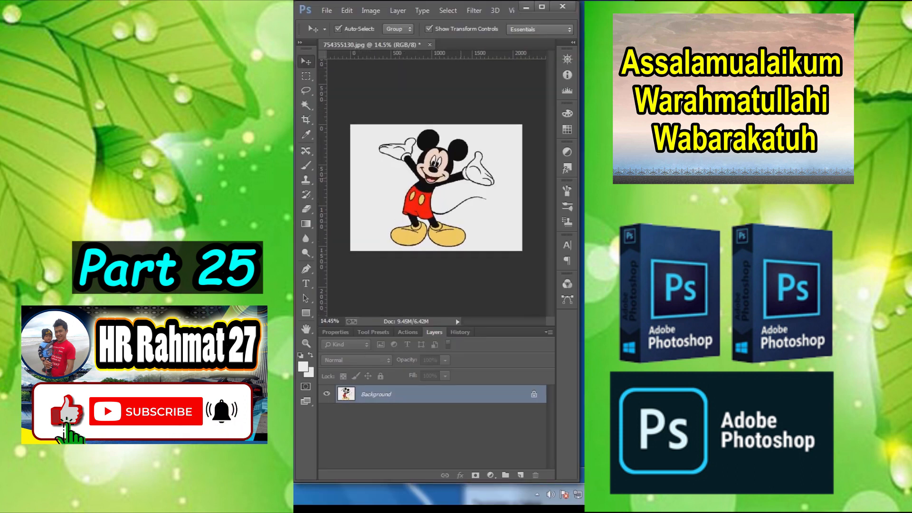
click(533, 394)
click(474, 11)
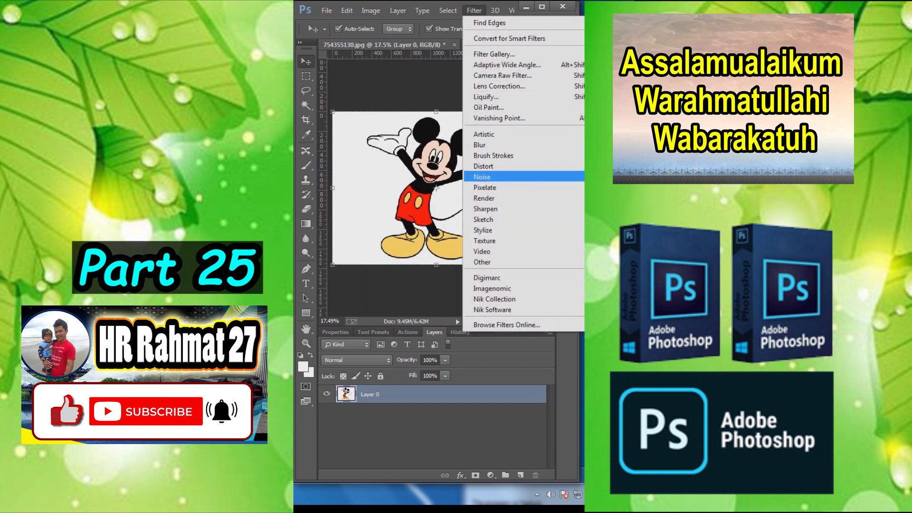
mouse_move(482, 230)
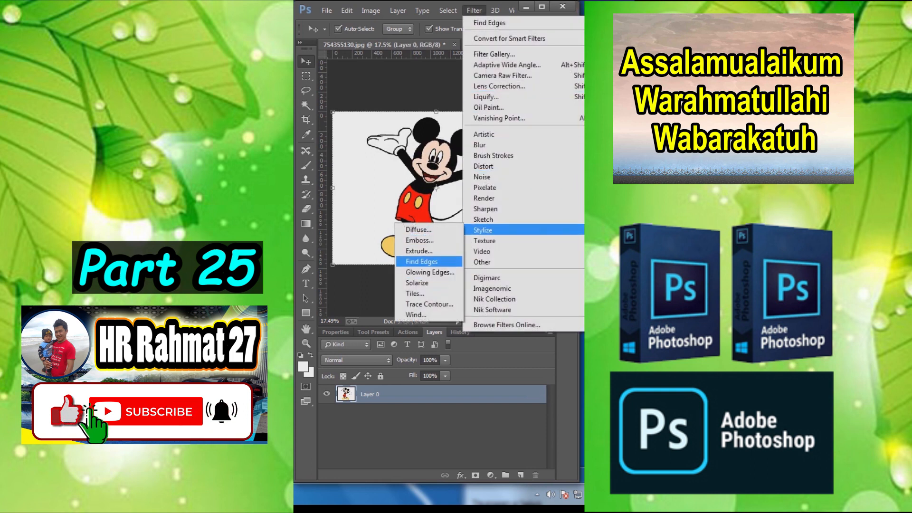
click(422, 261)
Step: Remove the color from the outlined cartoon with Hue/Saturation, setting the saturation to -100
click(371, 10)
mouse_move(388, 39)
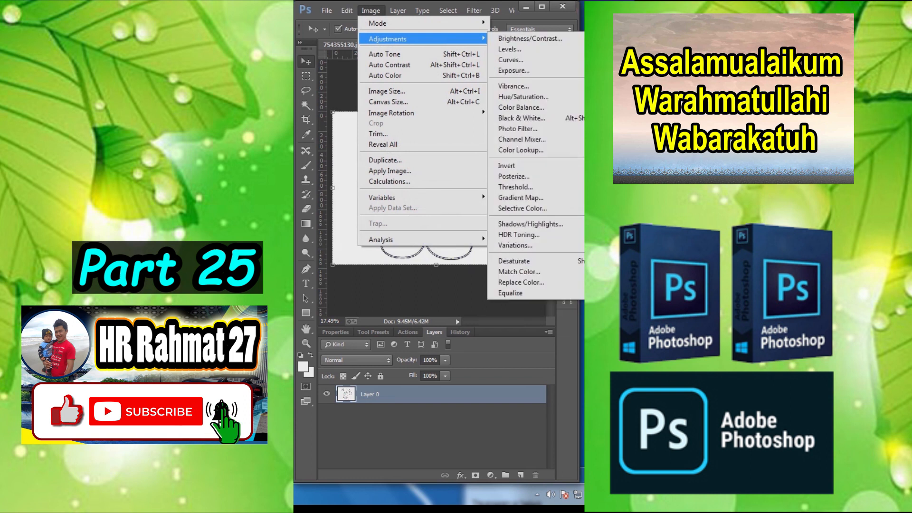
click(522, 96)
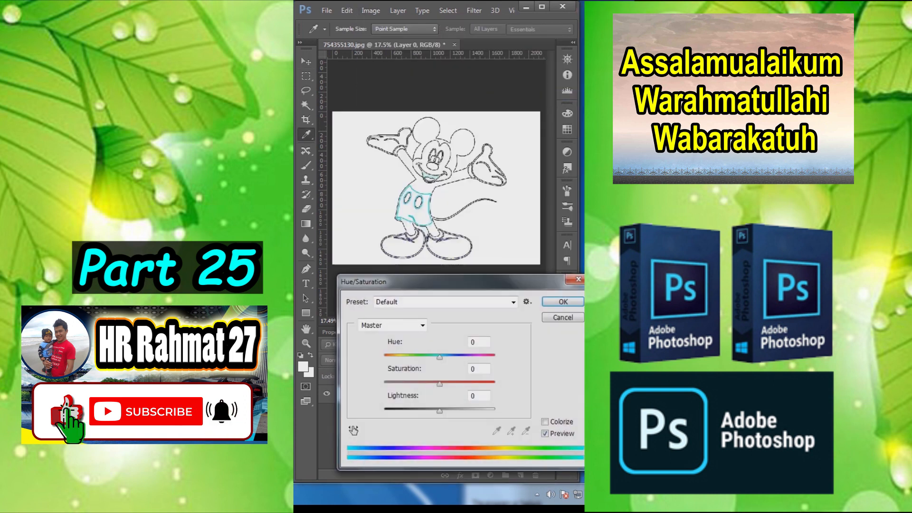
drag(439, 384, 384, 384)
click(562, 302)
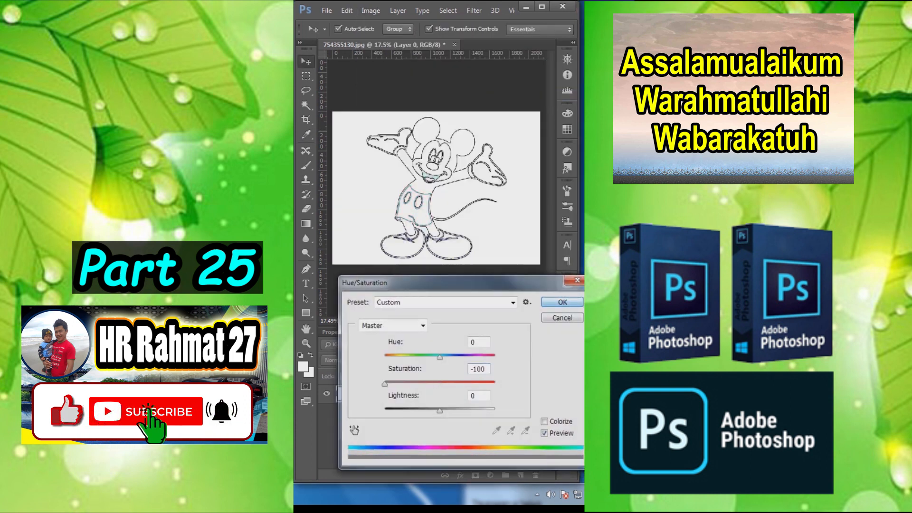
Step: Apply Curves to the cartoon outline, pulling in the white point and moving the shadow point to input 61, output 5
click(371, 10)
mouse_move(388, 39)
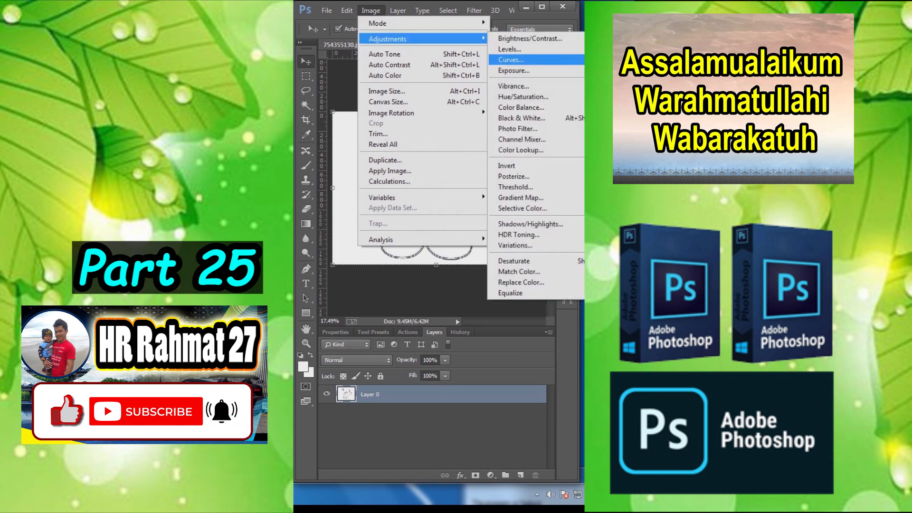
click(511, 59)
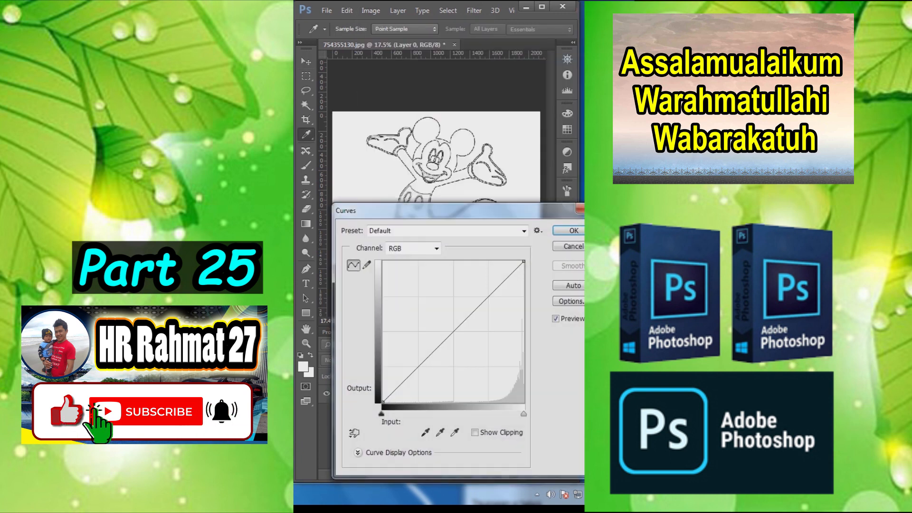
drag(524, 414, 505, 414)
drag(383, 402, 417, 399)
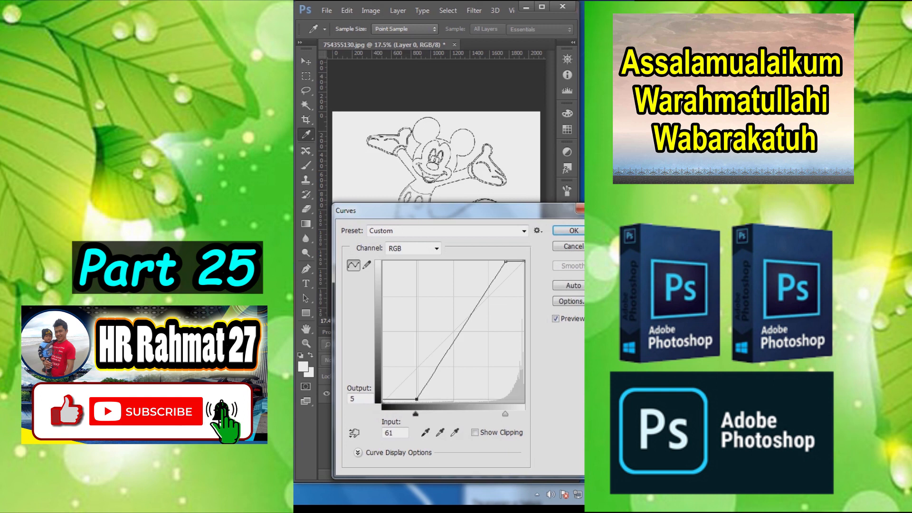
click(423, 400)
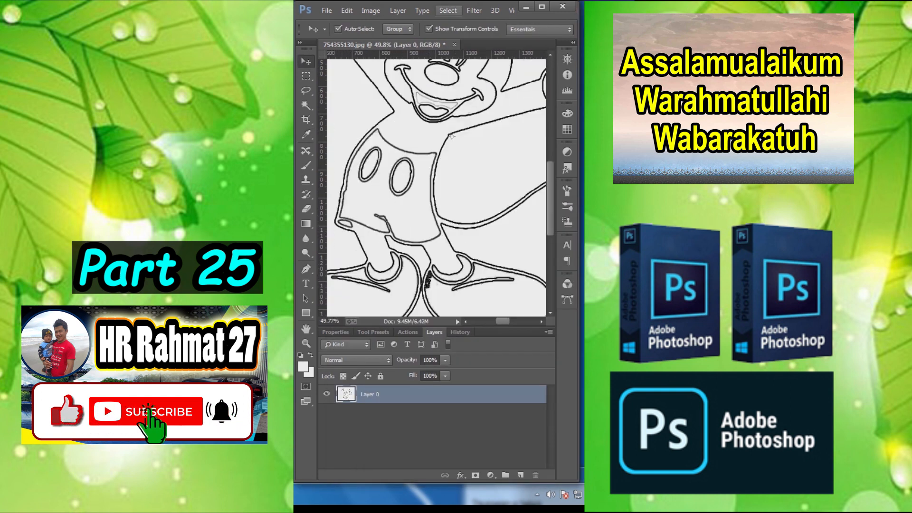
Step: Select the cartoon's outline and apply a near-black Color Overlay to Layer 0 as the backdrop
click(448, 11)
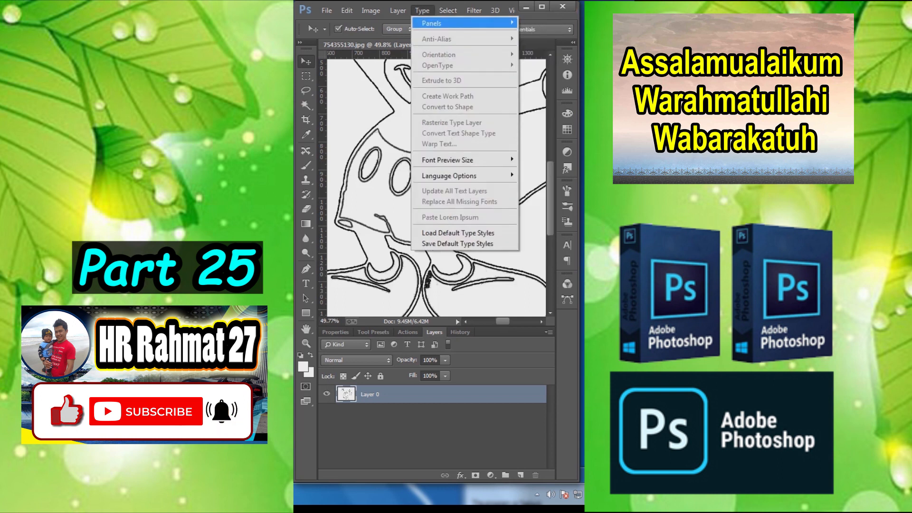
click(466, 118)
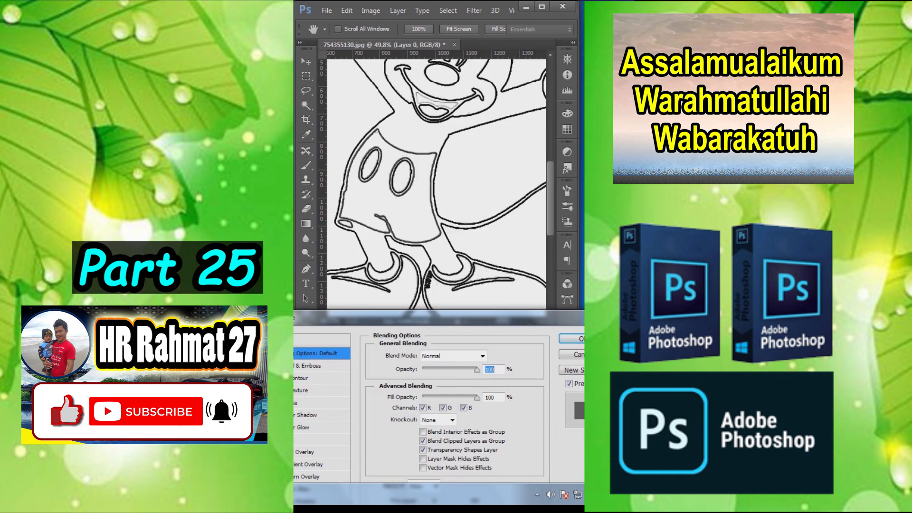
click(304, 452)
click(490, 355)
drag(375, 340, 333, 446)
click(555, 304)
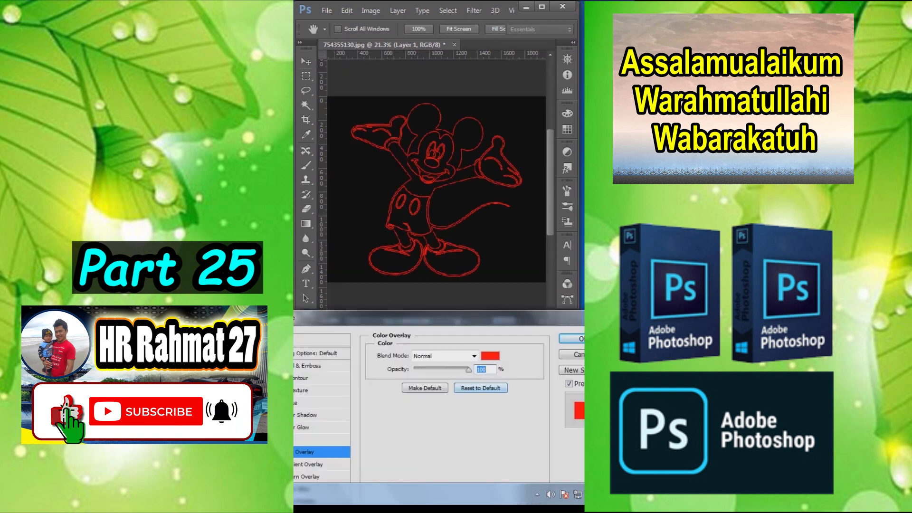
Step: Set the Color Overlay of the outline on Layer 1 to green 00ff06
click(490, 356)
mouse_move(454, 365)
mouse_down()
mouse_move(454, 325)
mouse_move(454, 448)
mouse_move(454, 335)
mouse_move(454, 405)
mouse_up()
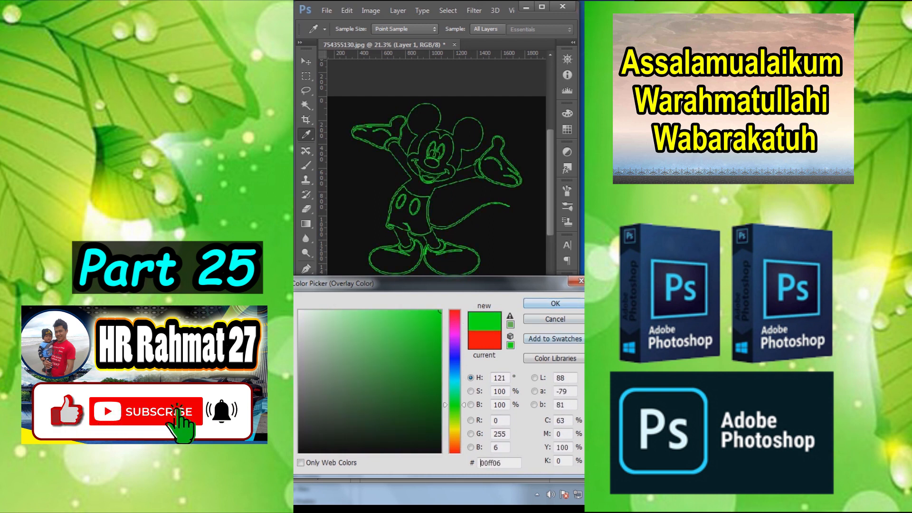
key(Return)
key(Return)
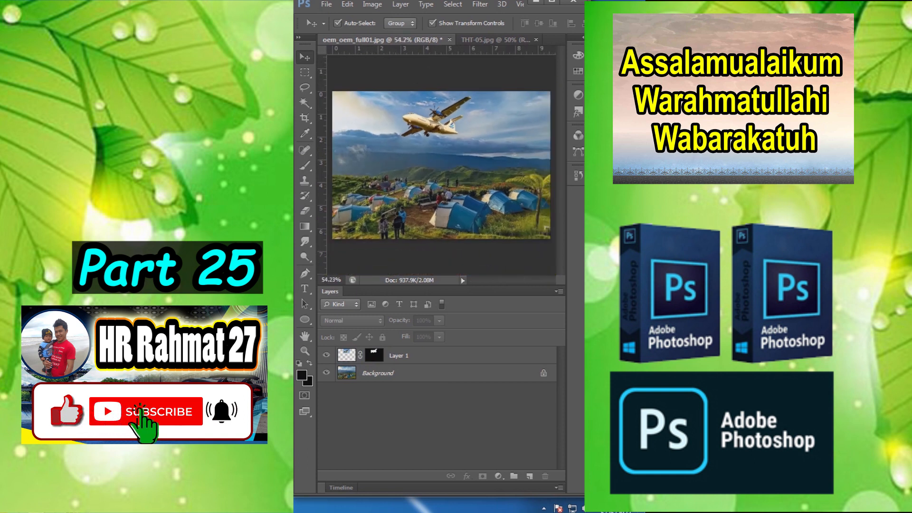
Step: Bring the airplane from THT-05.jpg into the campsite photo, scale it to about 42%, and move it up into the sky
click(327, 354)
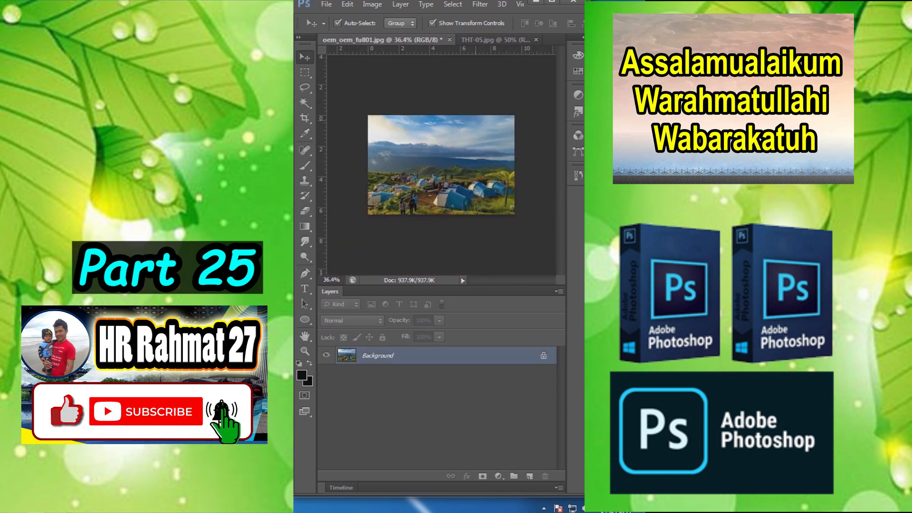
scroll(472, 81, up, 3)
click(484, 39)
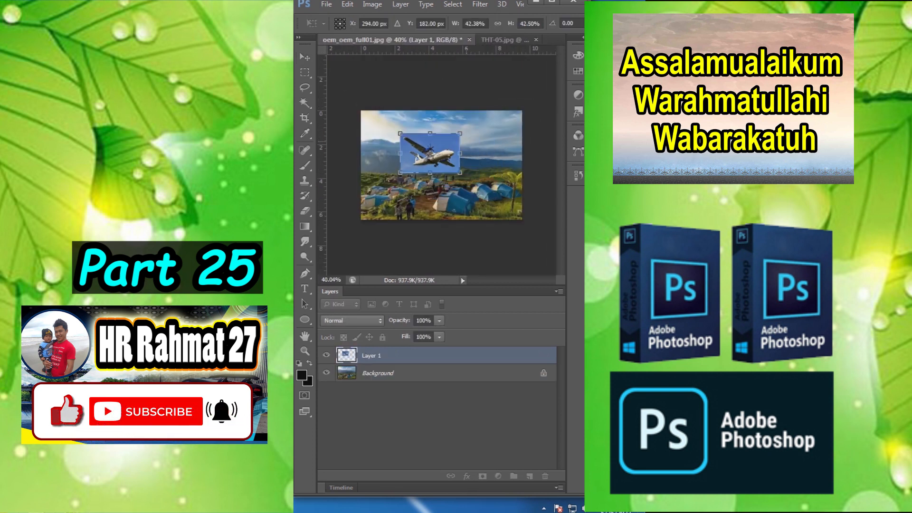
key(Return)
scroll(439, 148, up, 7)
drag(439, 140, 451, 94)
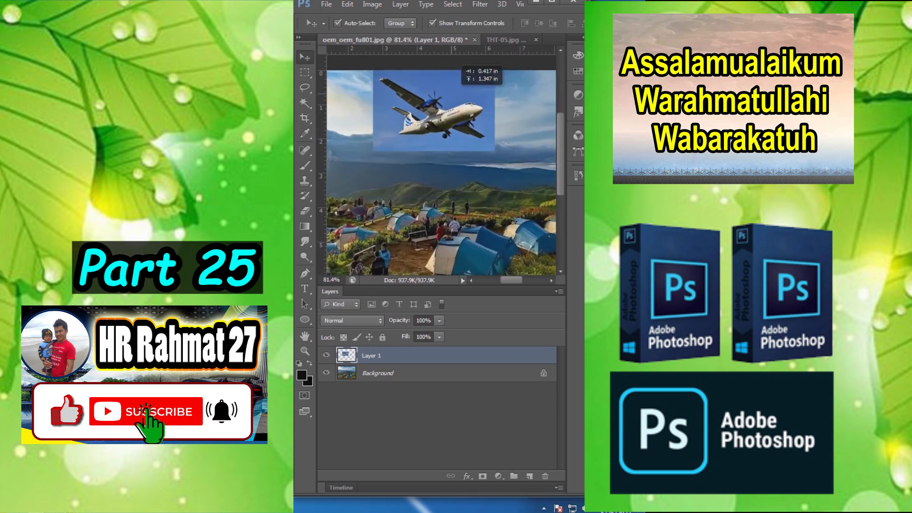
Step: Flip the airplane layer horizontally
right_click(451, 95)
click(438, 89)
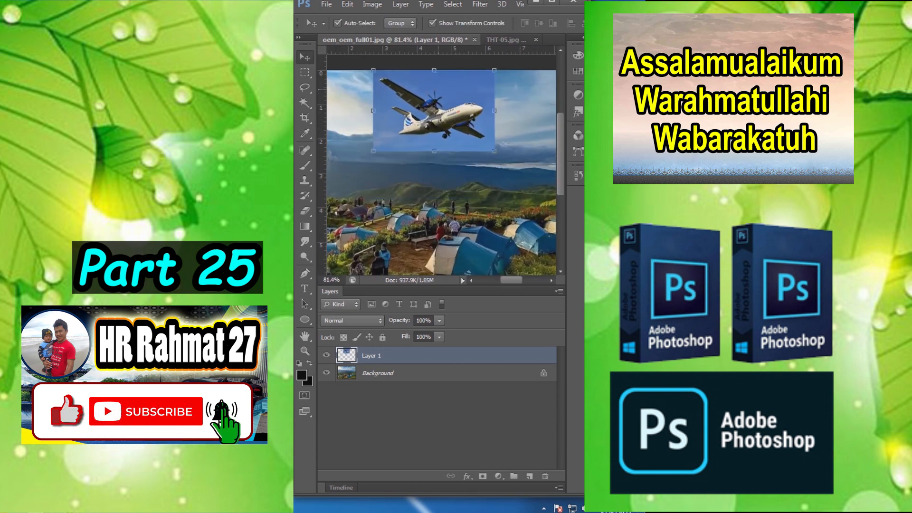
key(ctrl+t)
right_click(463, 91)
click(505, 266)
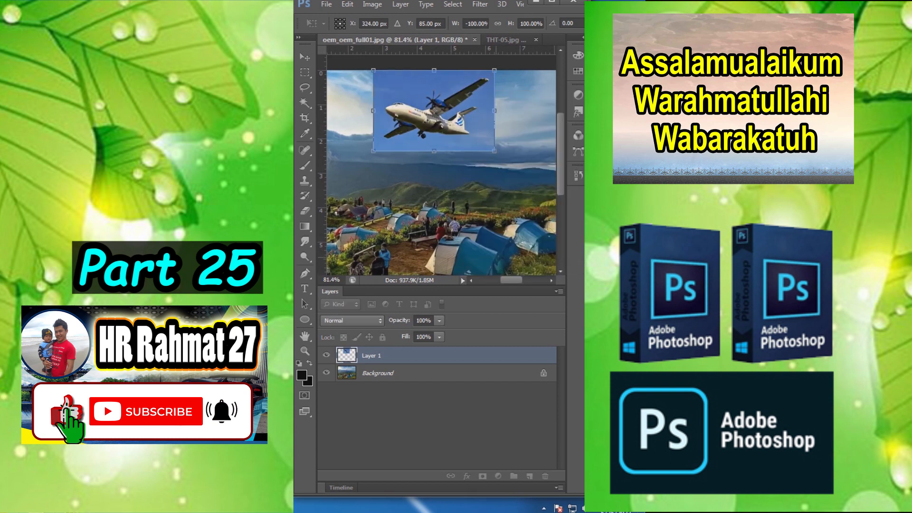
key(Return)
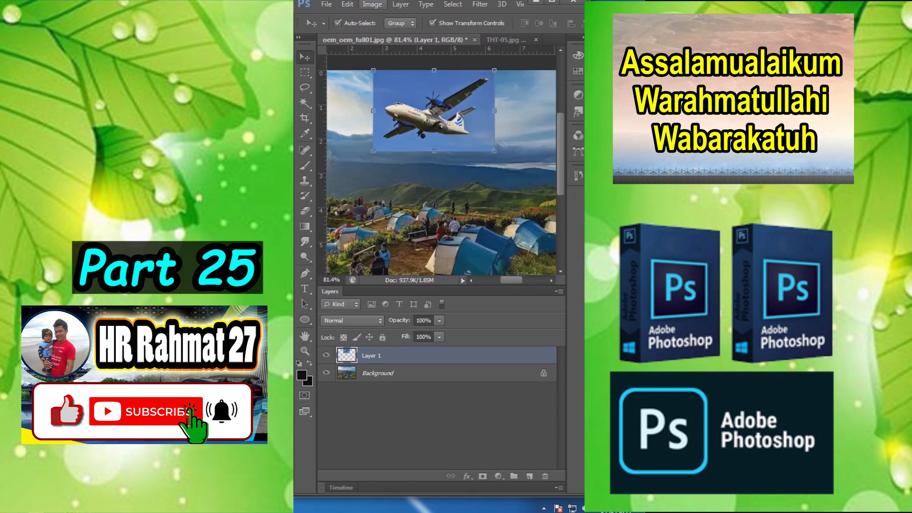
Step: Brighten the airplane layer with Curves, raising the midtone point to input 153, output 198
click(372, 4)
mouse_move(389, 33)
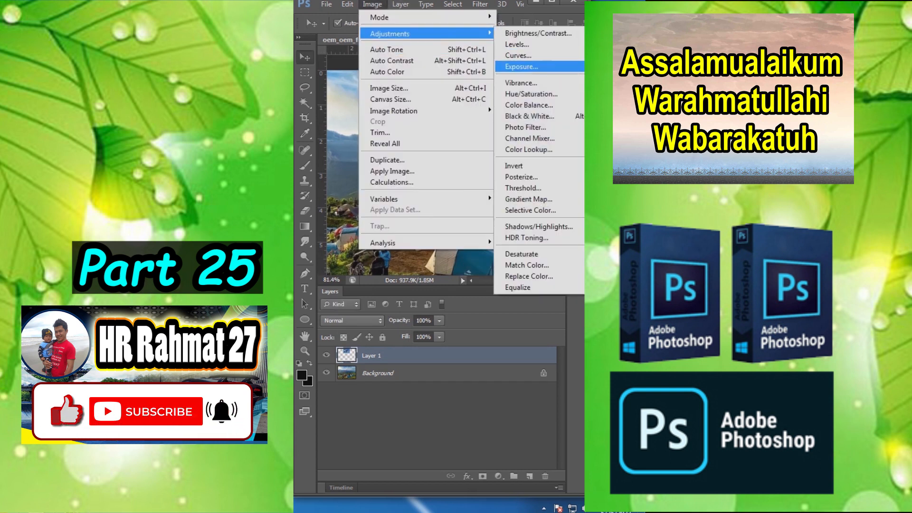
click(517, 56)
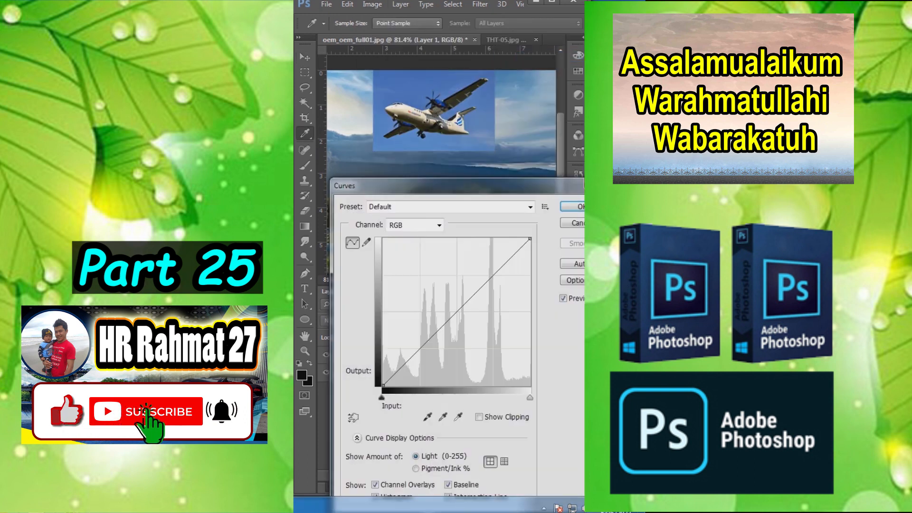
drag(471, 297, 471, 271)
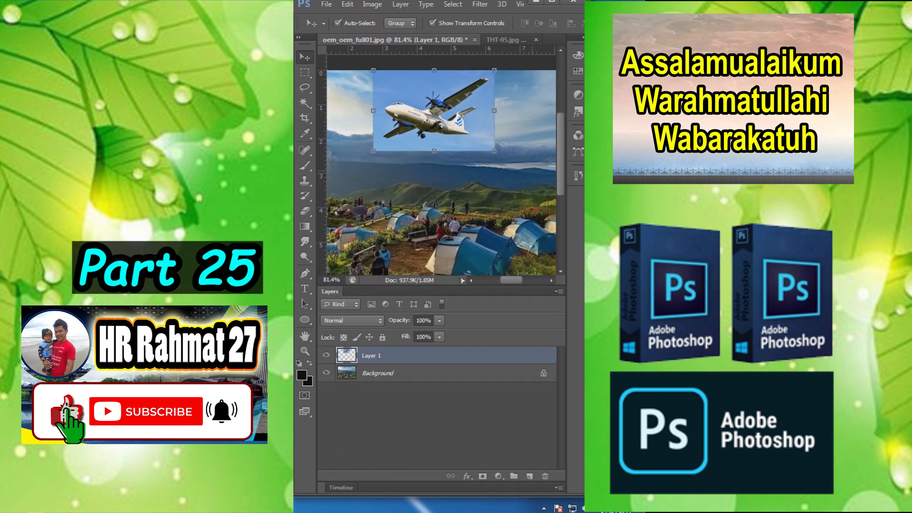
key(ctrl+0)
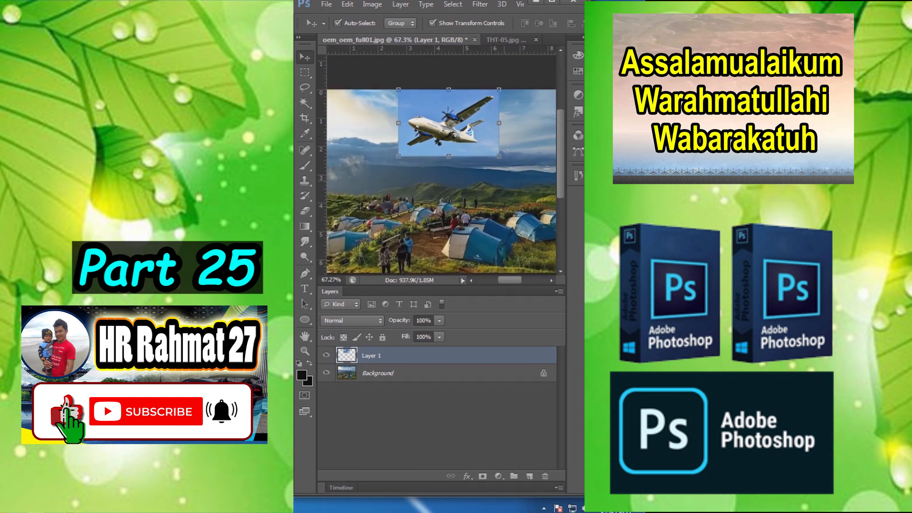
Step: Auto-blend Layer 1 with the Background layer using Stack Images with Seamless Tones and Colors
ctrl+click(378, 372)
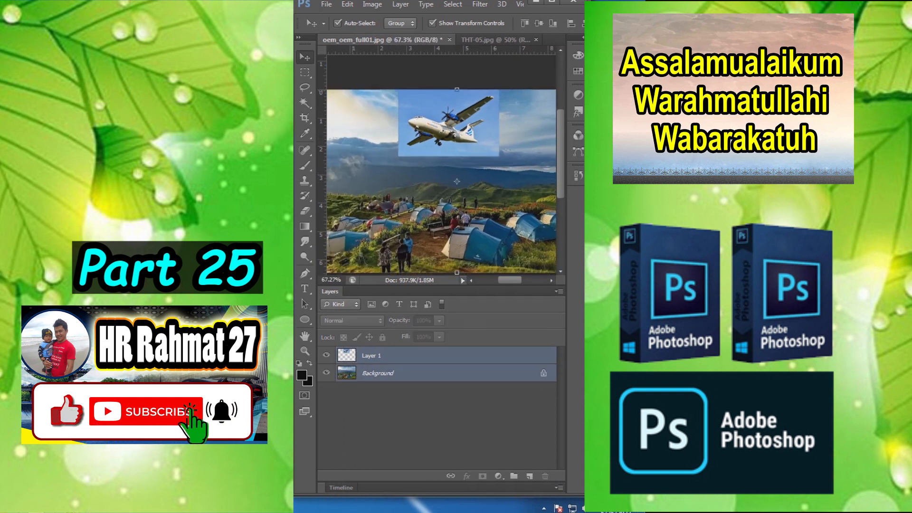
click(347, 4)
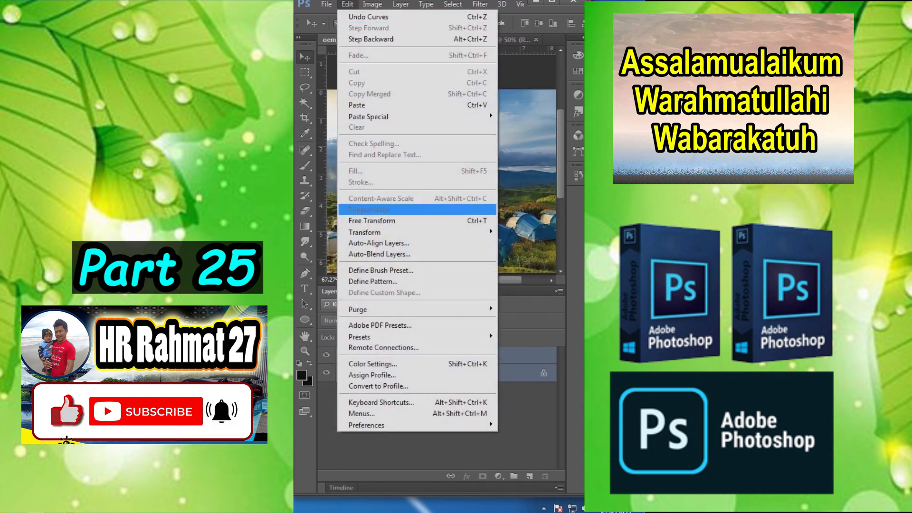
click(379, 254)
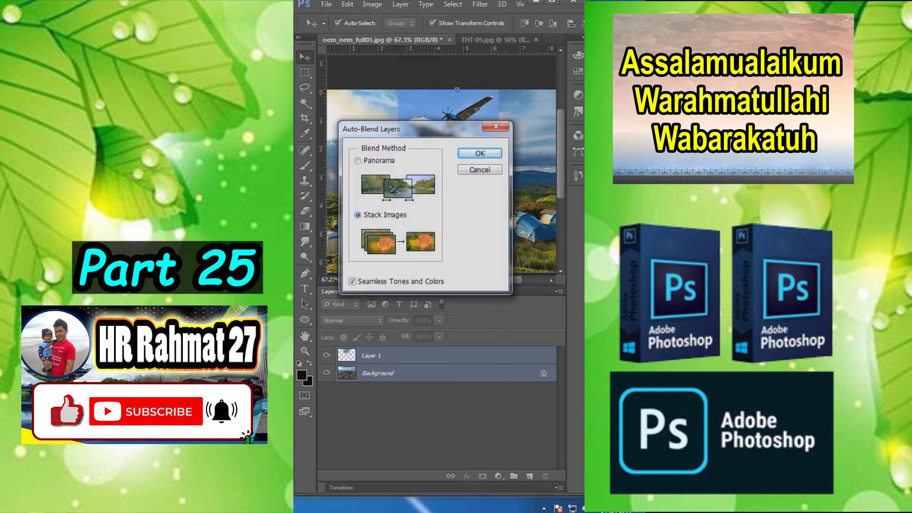
key(Return)
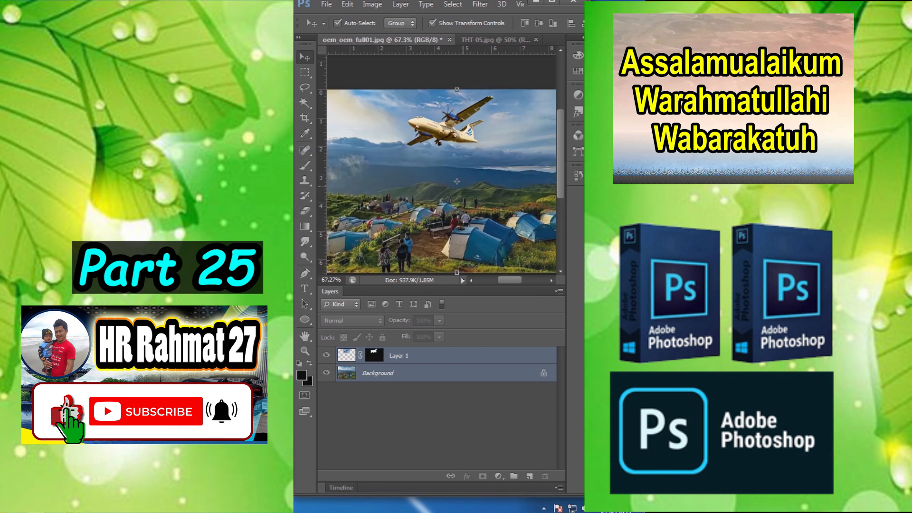
Step: Inspect the blended airplane up close and toggle Layer 1's visibility to compare the photo with and without it
scroll(434, 95, down, 2)
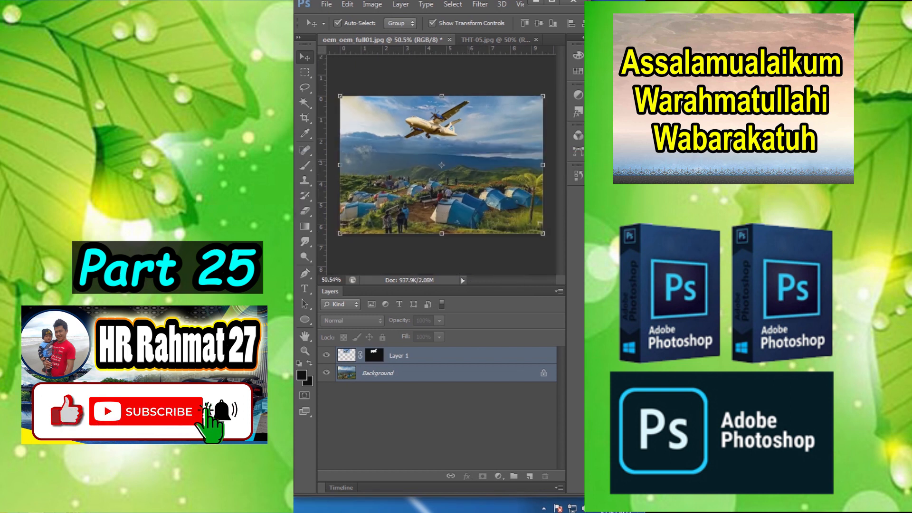
click(434, 85)
scroll(435, 93, up, 6)
scroll(434, 166, down, 6)
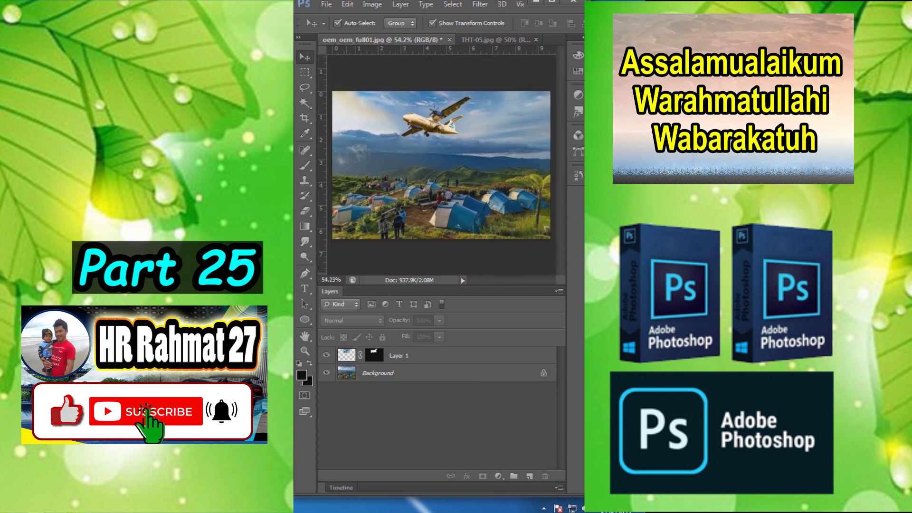
click(326, 355)
click(326, 355)
click(326, 354)
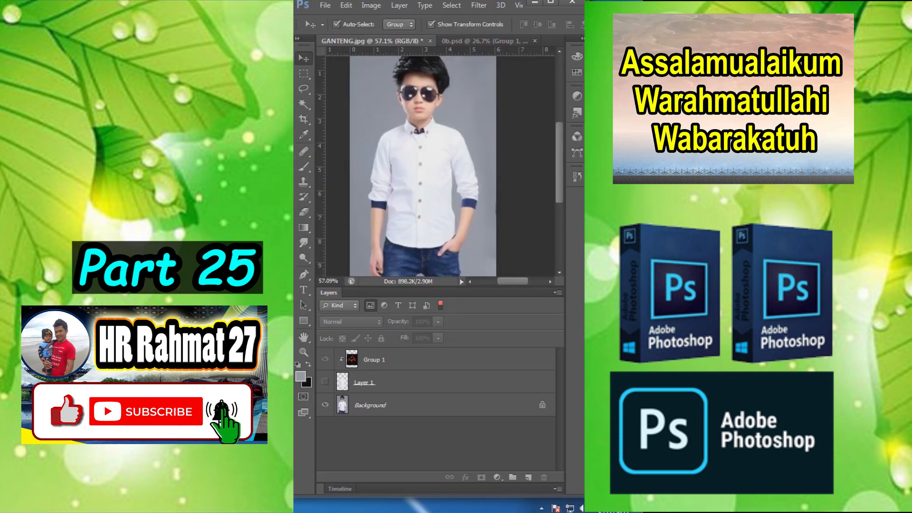
Step: Select the boy's whole white shirt with the Magic Wand at tolerance 35 and copy it to a new layer
click(325, 381)
click(325, 381)
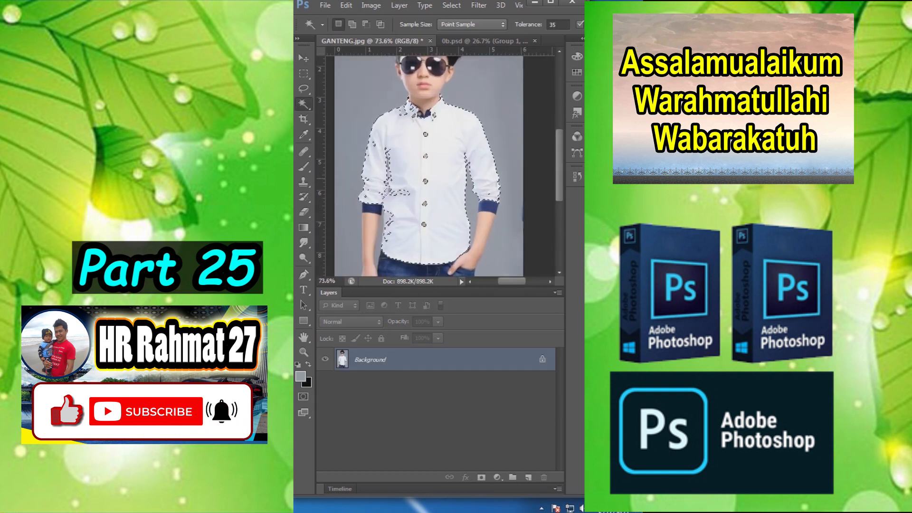
shift+click(400, 193)
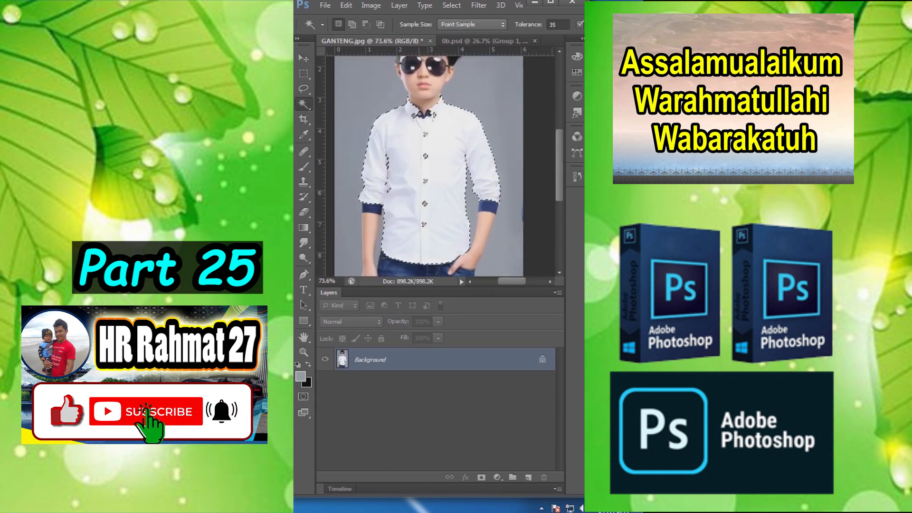
right_click(378, 352)
right_click(425, 164)
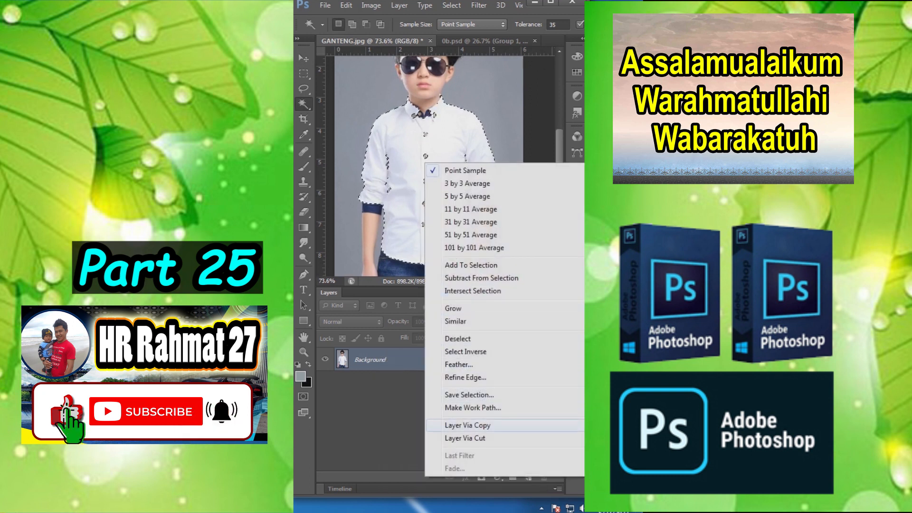
click(468, 425)
Step: Bring the Group 1 artwork from 0b.psd into GANTENG.jpg and scale it to 37.87% over the shirt
click(496, 41)
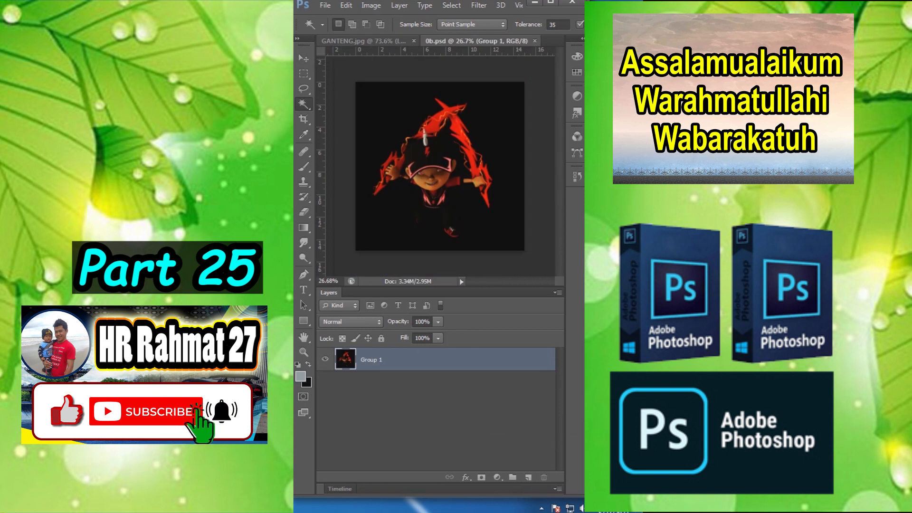
key(v)
drag(426, 128, 430, 181)
scroll(460, 191, down, 5)
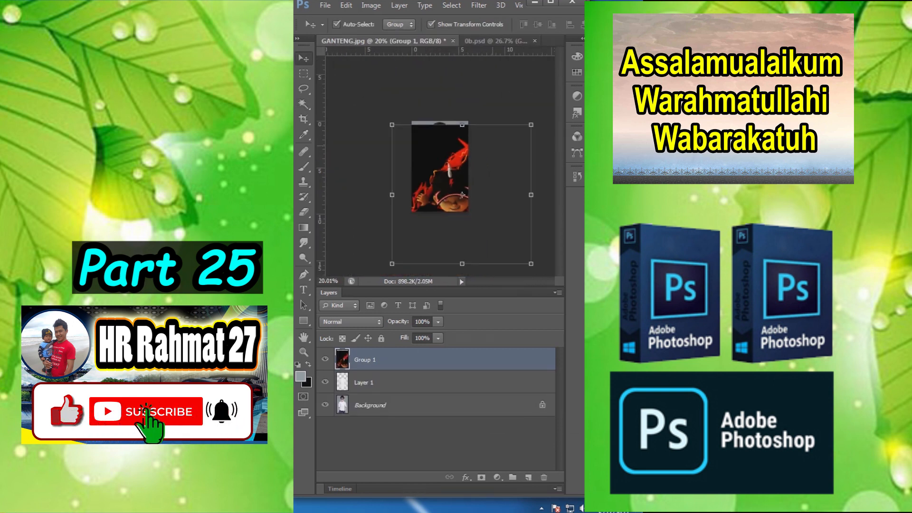
drag(523, 128, 428, 160)
scroll(458, 186, up, 5)
scroll(429, 160, up, 1)
key(Return)
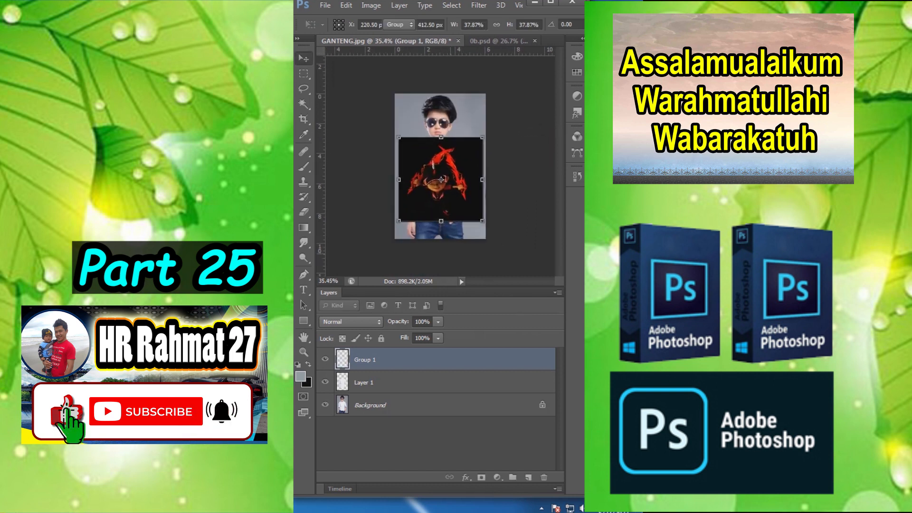
Step: Clip the Group 1 artwork to the shirt layer with a clipping mask and adjust its position on the shirt
right_click(441, 179)
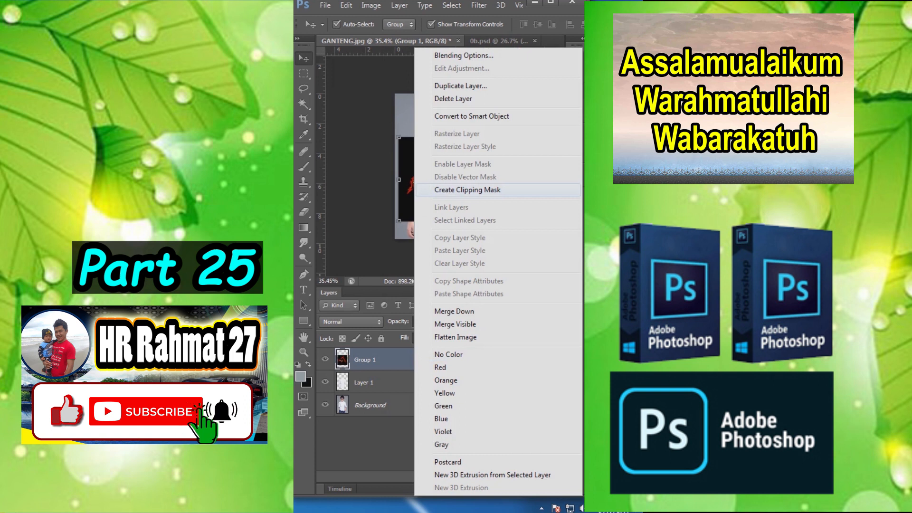
click(446, 189)
scroll(454, 168, up, 9)
drag(455, 165, 456, 165)
scroll(456, 165, down, 4)
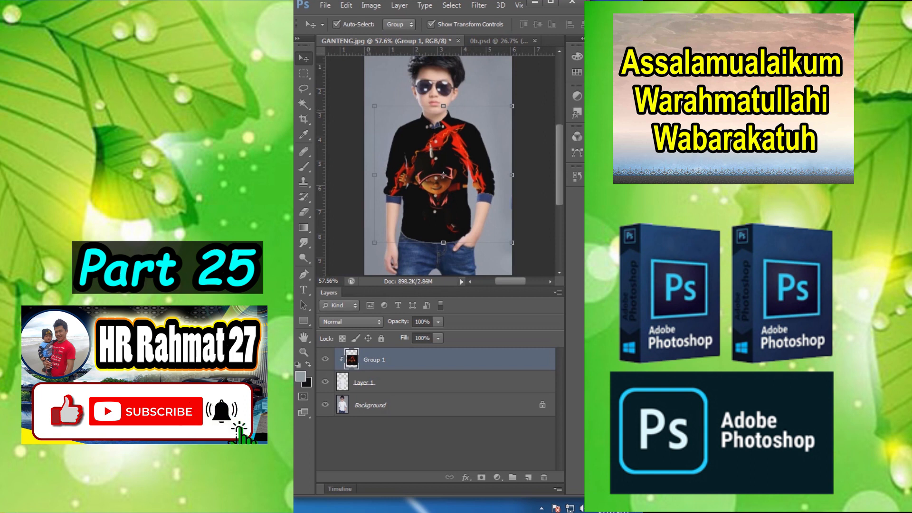
Step: Enlarge the clipped Group 1 artwork slightly, extending its upper corners outward to fill the shirt
key(ctrl+t)
drag(374, 106, 369, 101)
drag(511, 100, 520, 92)
key(Return)
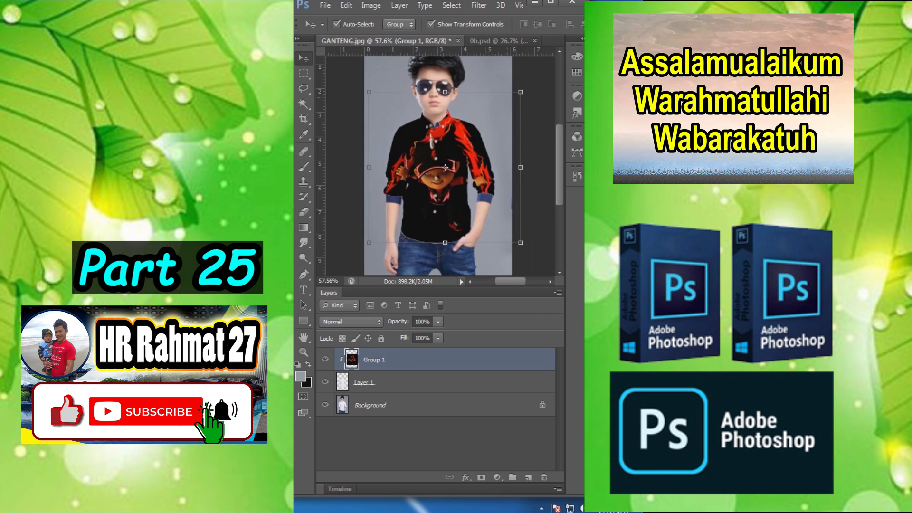
Step: Set the blend mode of the clipped Group 1 artwork layer to Multiply so the shirt's details blend through
click(540, 143)
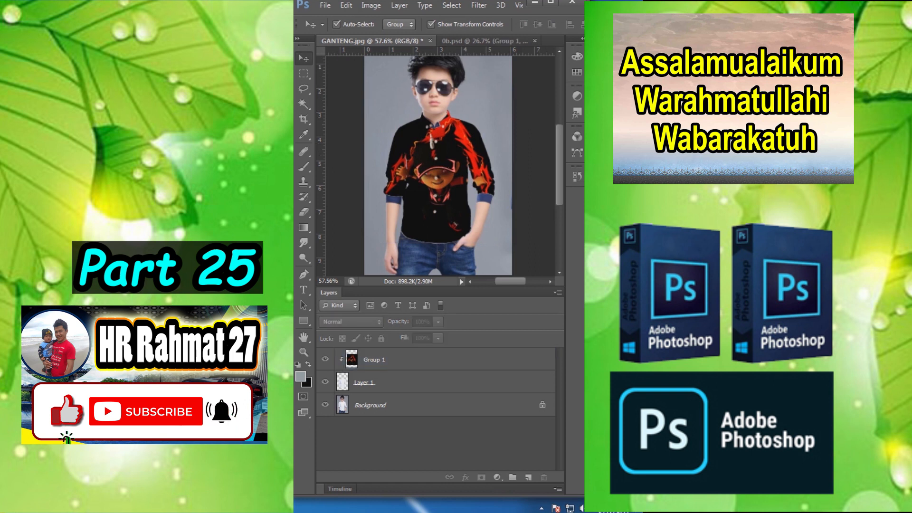
click(374, 360)
click(350, 322)
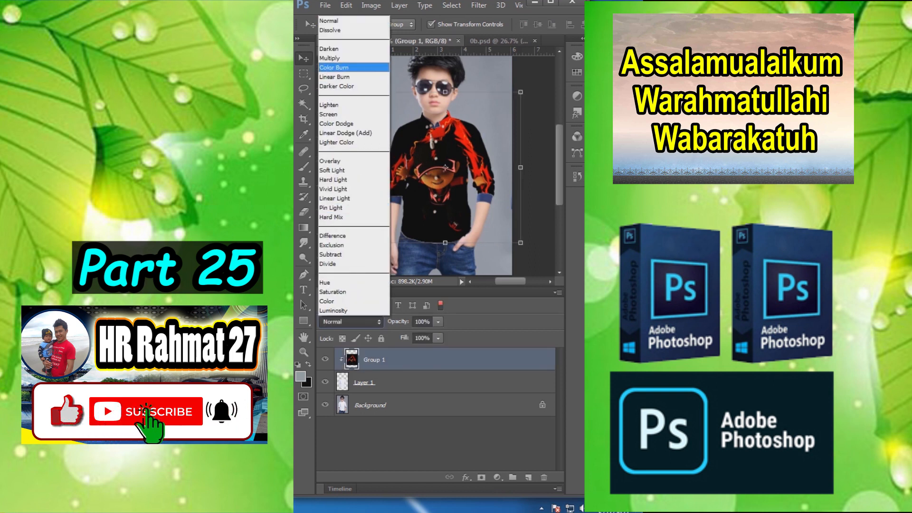
click(329, 58)
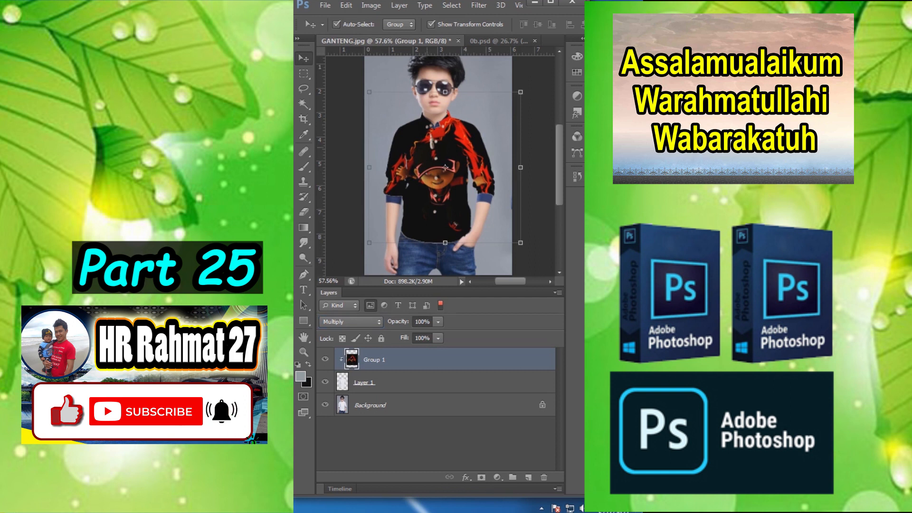
Step: Compare the shirt with and without the artwork by toggling the visibility of Layer 1, leaving it shown, and inspect it up close
scroll(446, 167, up, 5)
scroll(468, 181, down, 5)
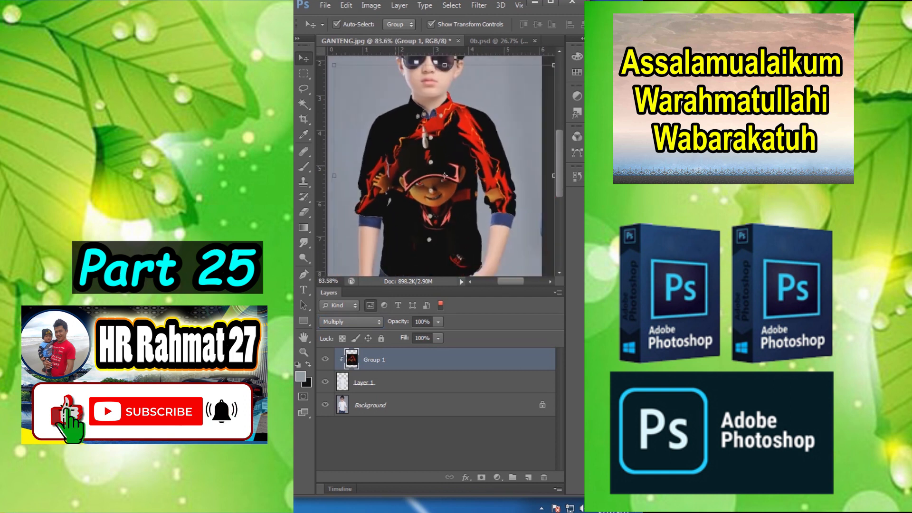
click(531, 178)
click(324, 382)
click(324, 382)
click(325, 382)
click(325, 382)
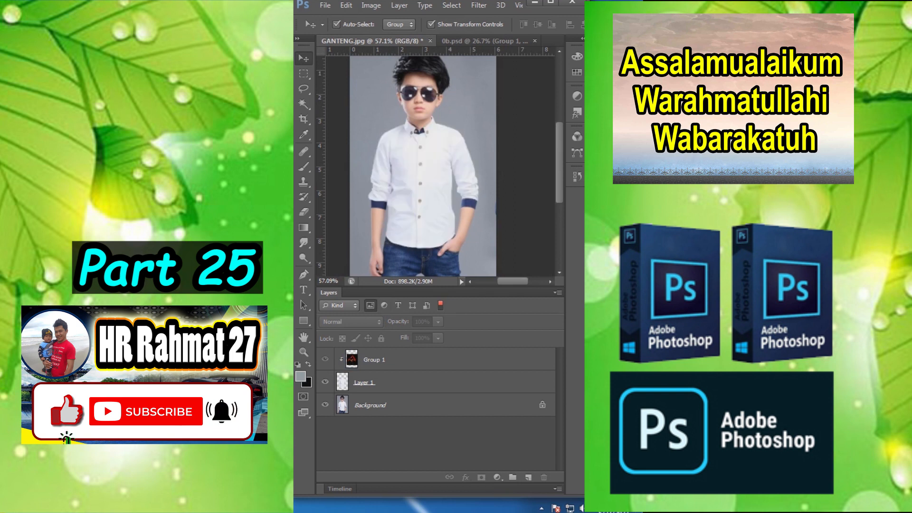
click(325, 381)
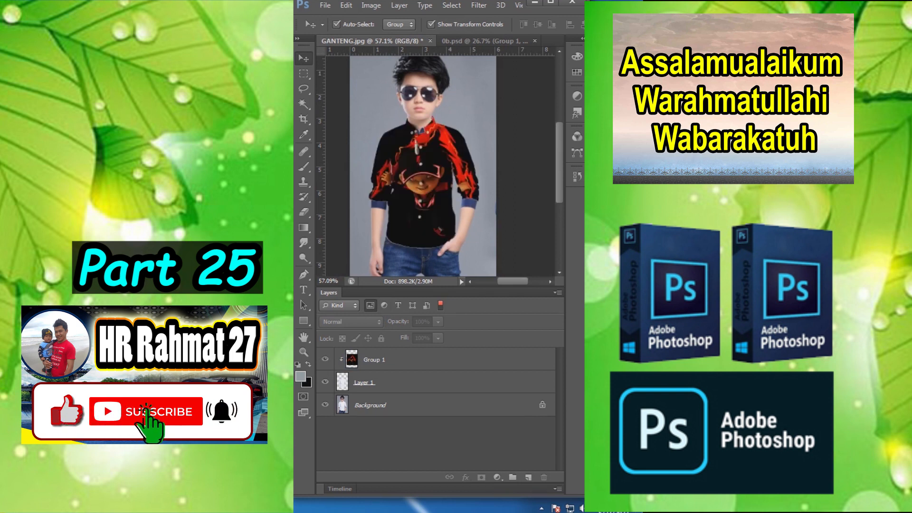
scroll(418, 184, up, 4)
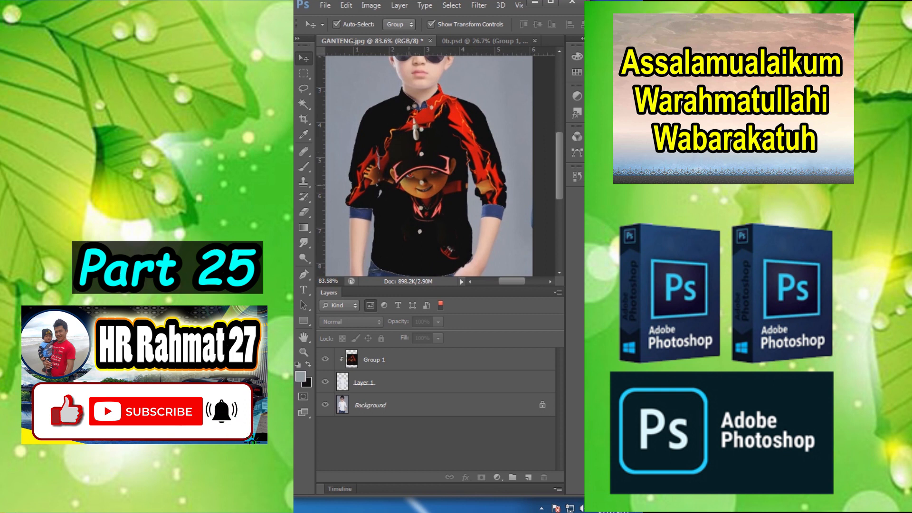